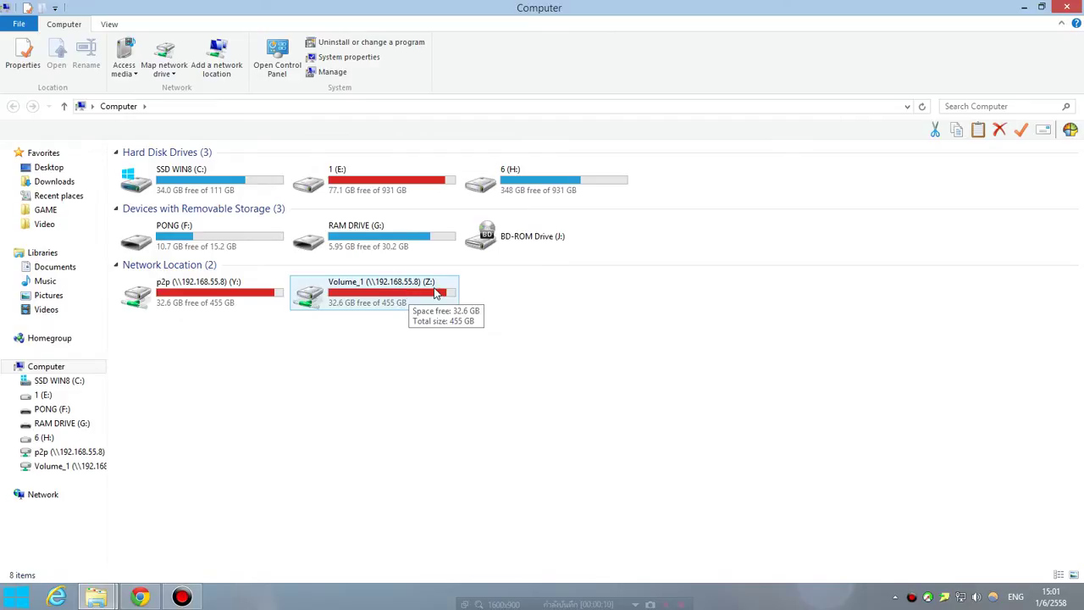
Open network drive Volume_1 (Z:) and examine all of its files and folders
{"action": "left_click", "coordinate": [396, 295]}
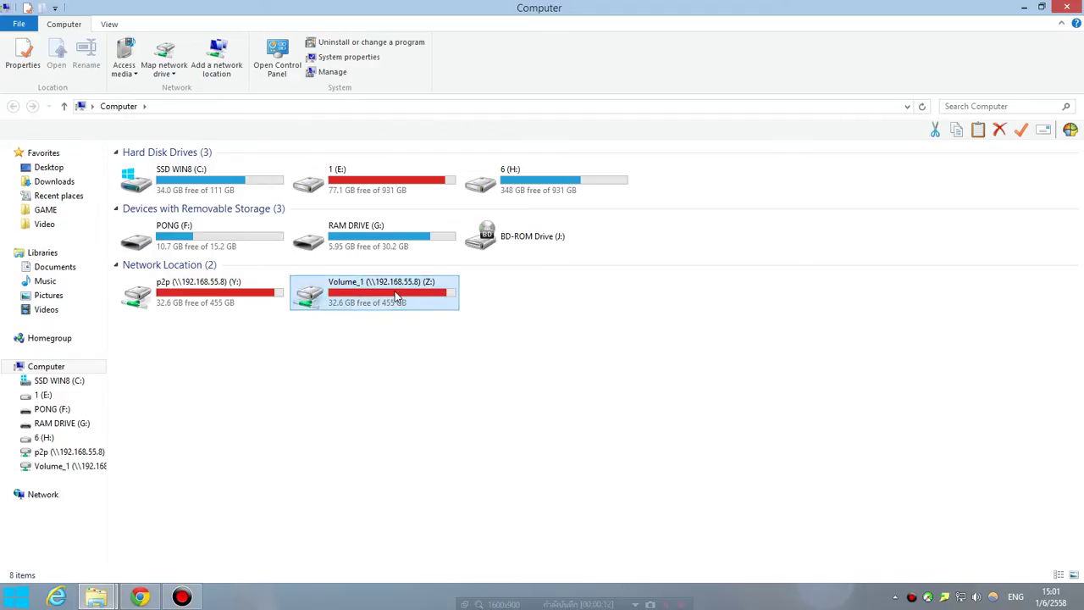
{"action": "double_click", "coordinate": [393, 291]}
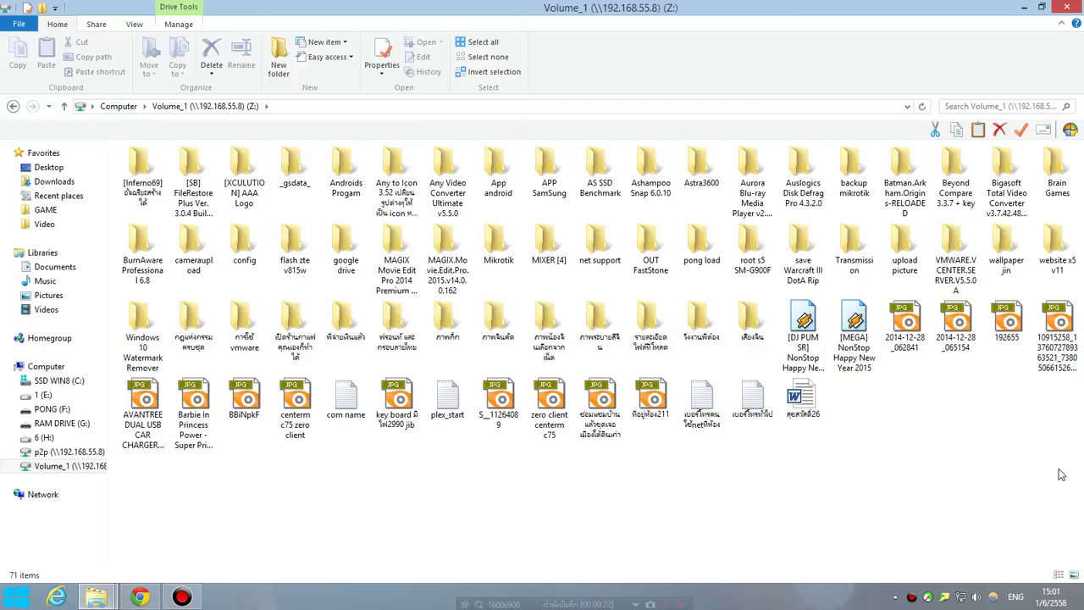
{"action": "left_click_drag", "start_coordinate": [1060, 485], "coordinate": [126, 137]}
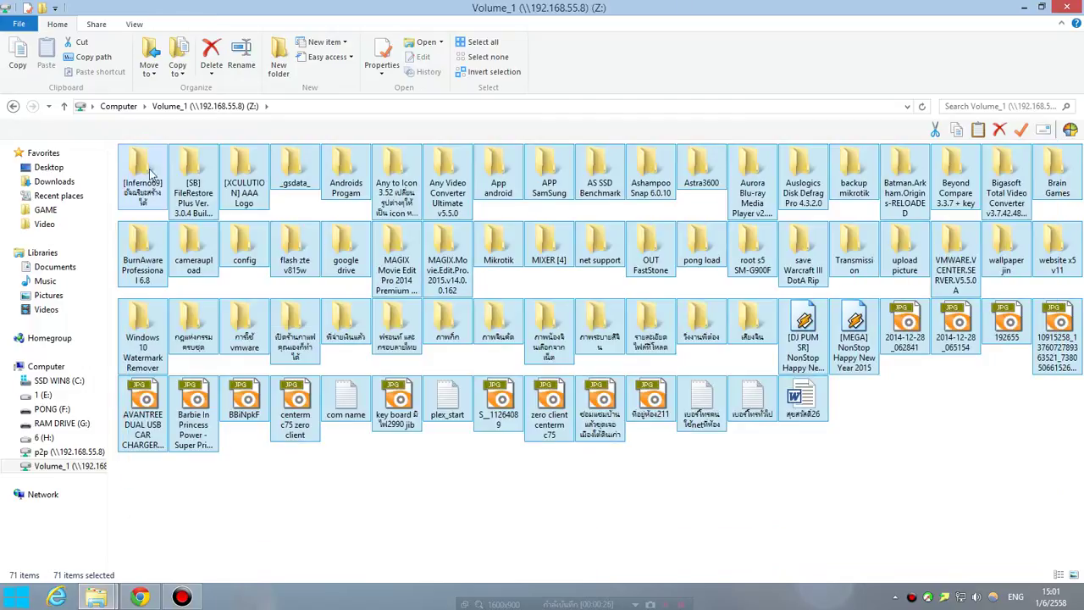
{"action": "left_click", "coordinate": [484, 498]}
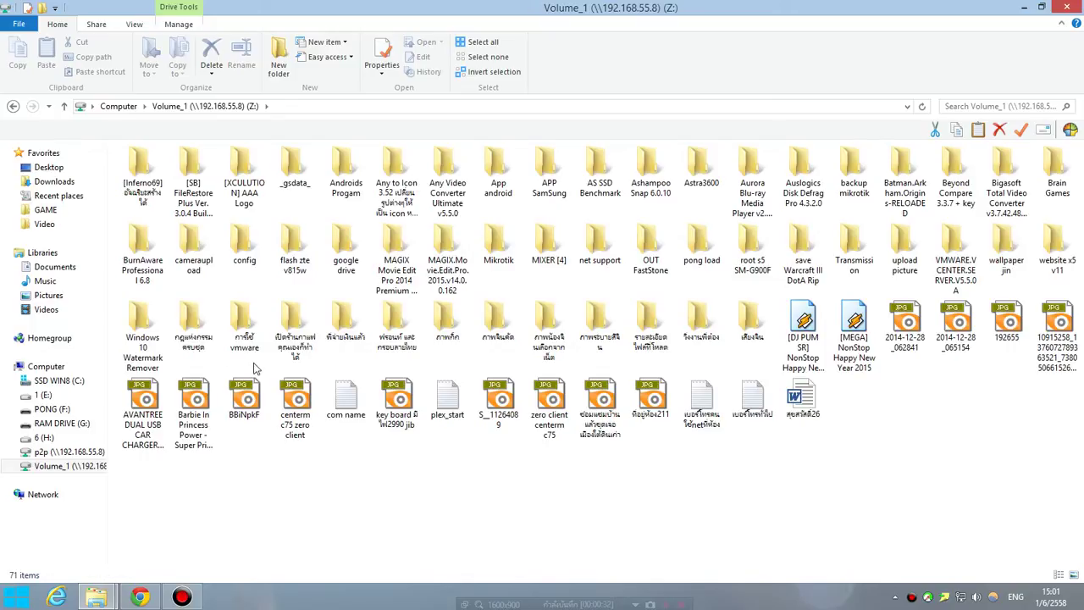
Return to the Computer overview and open the NAS 500 folder on drive 6 (H:)
{"action": "left_click", "coordinate": [63, 106]}
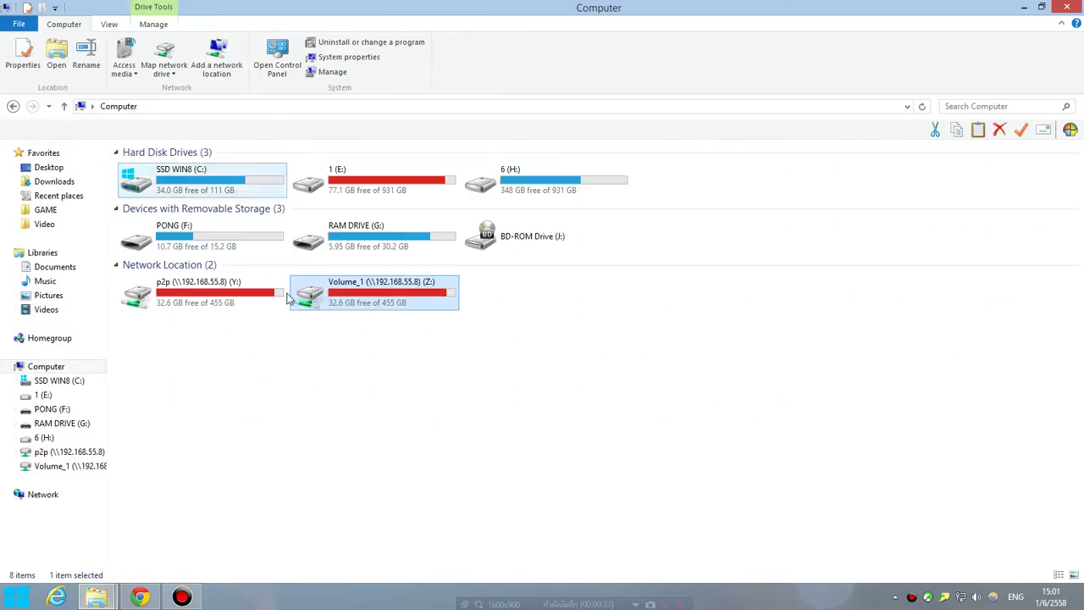
{"action": "left_click", "coordinate": [395, 319]}
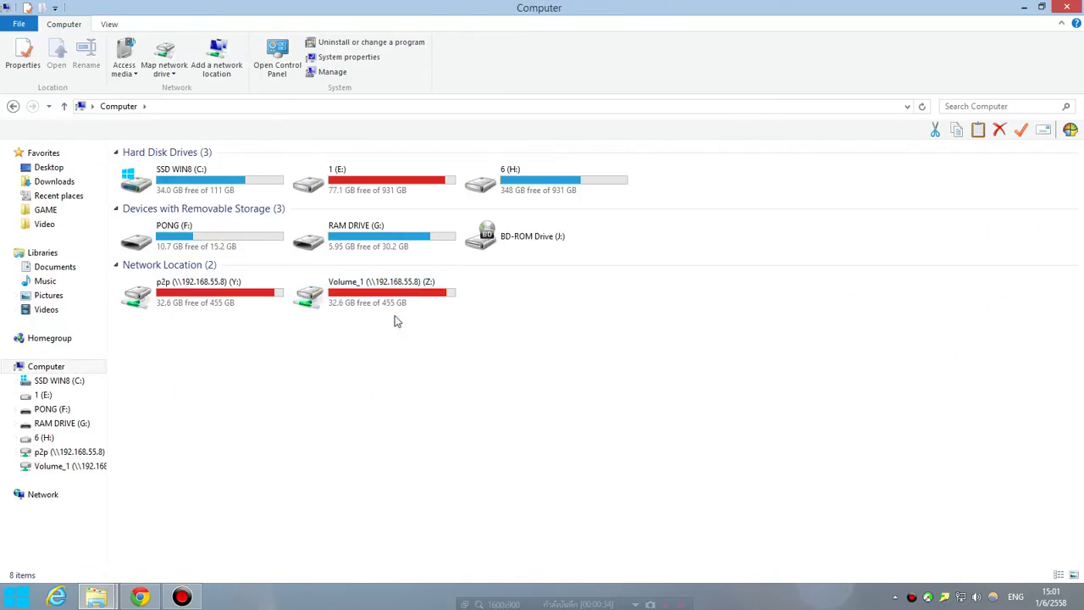
{"action": "double_click", "coordinate": [522, 187]}
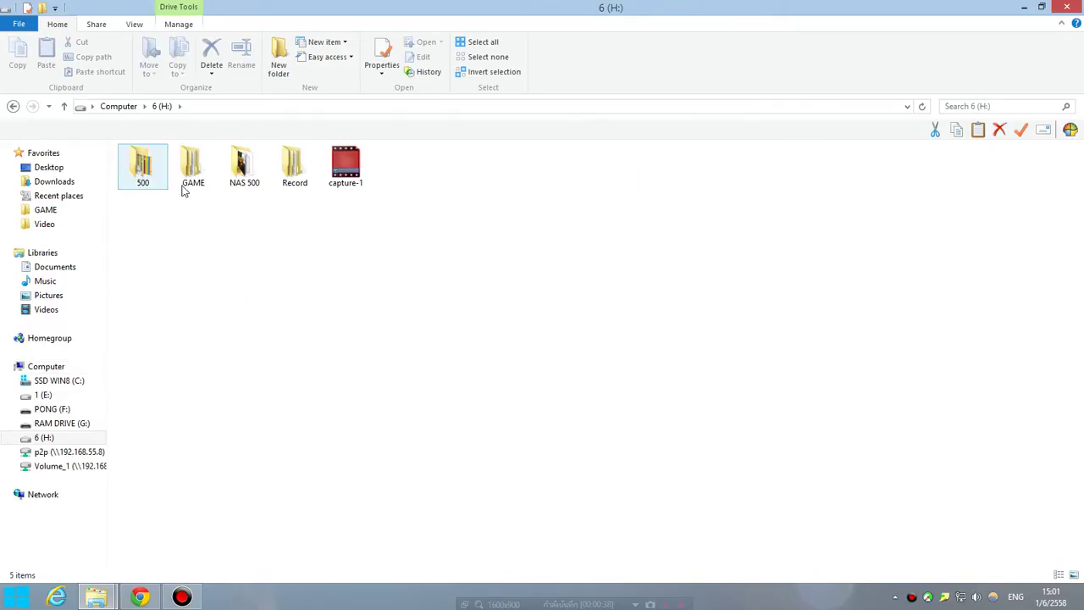
{"action": "left_click", "coordinate": [243, 172]}
{"action": "double_click", "coordinate": [243, 172]}
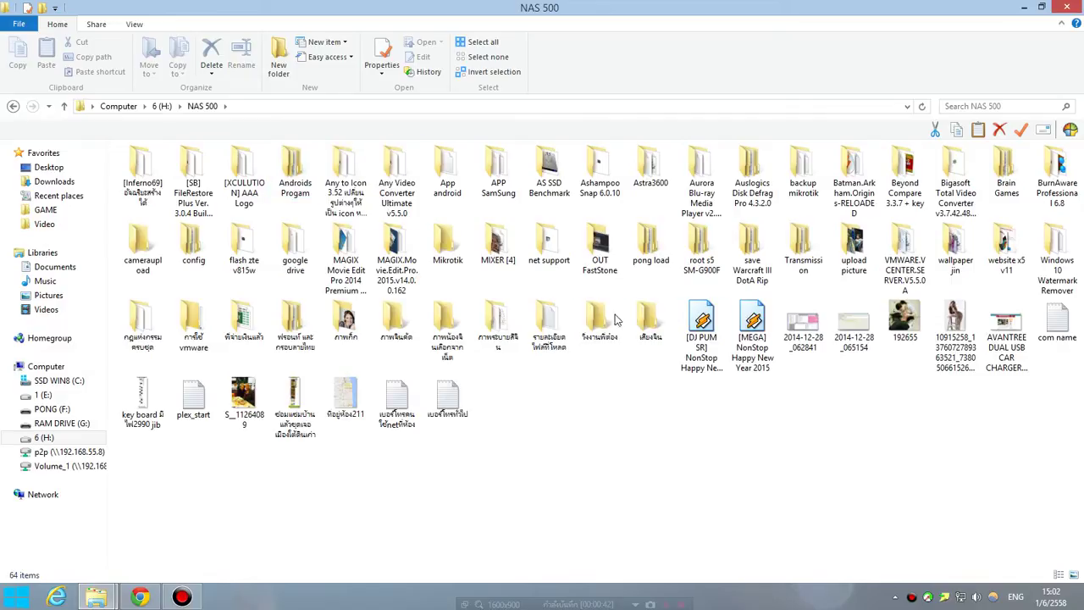
Reduce the NAS 500 window from full screen and open Volume_1 (Z:) in a second Explorer window
{"action": "double_click", "coordinate": [555, 7]}
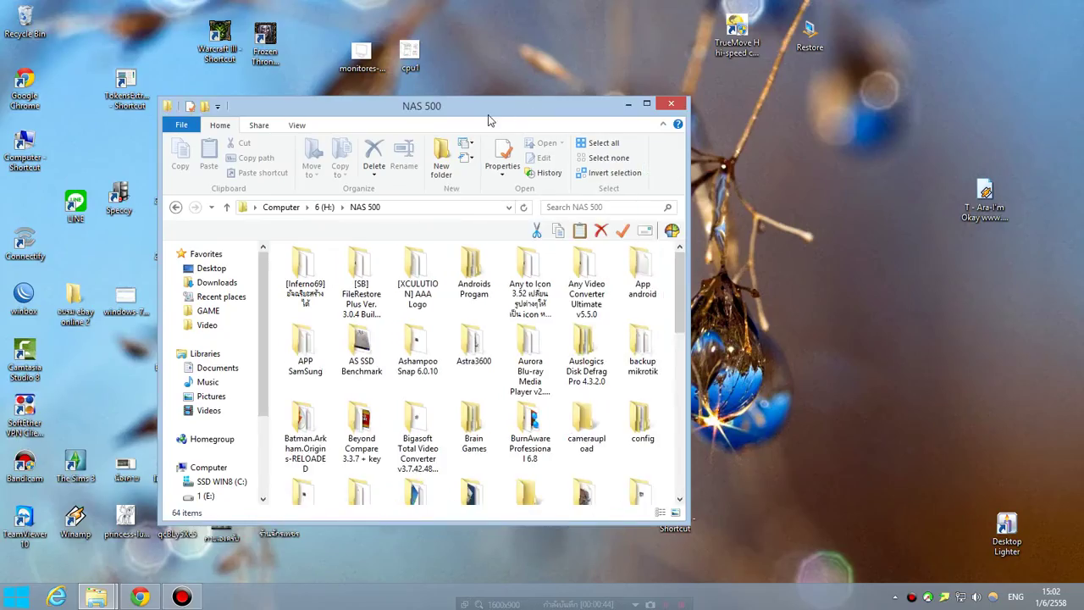
{"action": "left_click_drag", "start_coordinate": [489, 116], "coordinate": [785, 100]}
{"action": "left_click", "coordinate": [17, 597]}
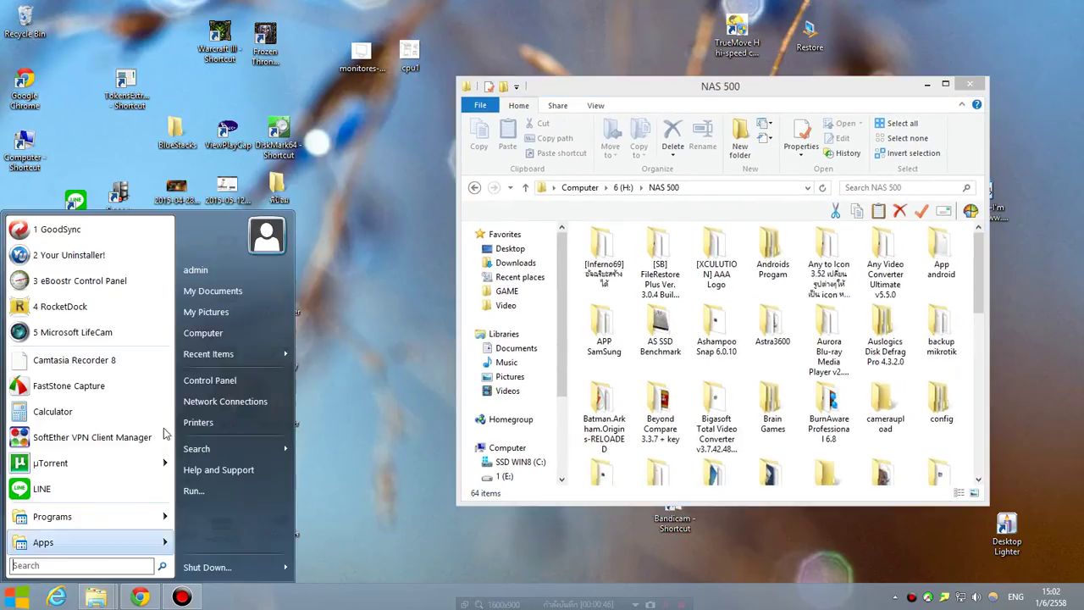
{"action": "left_click", "coordinate": [238, 338]}
{"action": "double_click", "coordinate": [813, 466]}
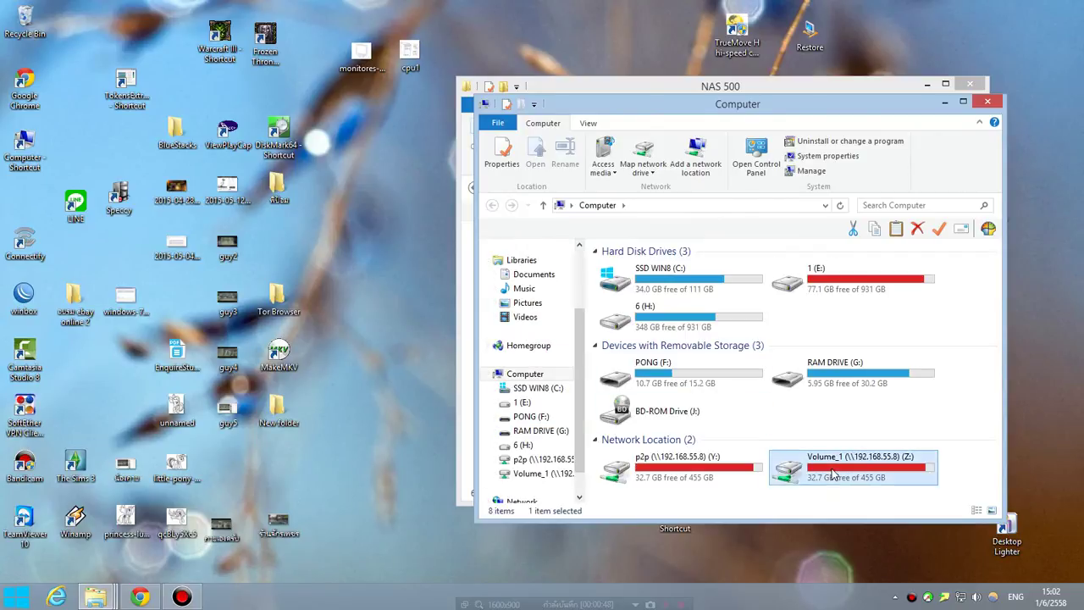
Arrange the Volume_1 (Z:) and NAS 500 windows side by side without overlap
{"action": "left_click_drag", "start_coordinate": [776, 104], "coordinate": [274, 59]}
{"action": "left_click_drag", "start_coordinate": [638, 97], "coordinate": [683, 70]}
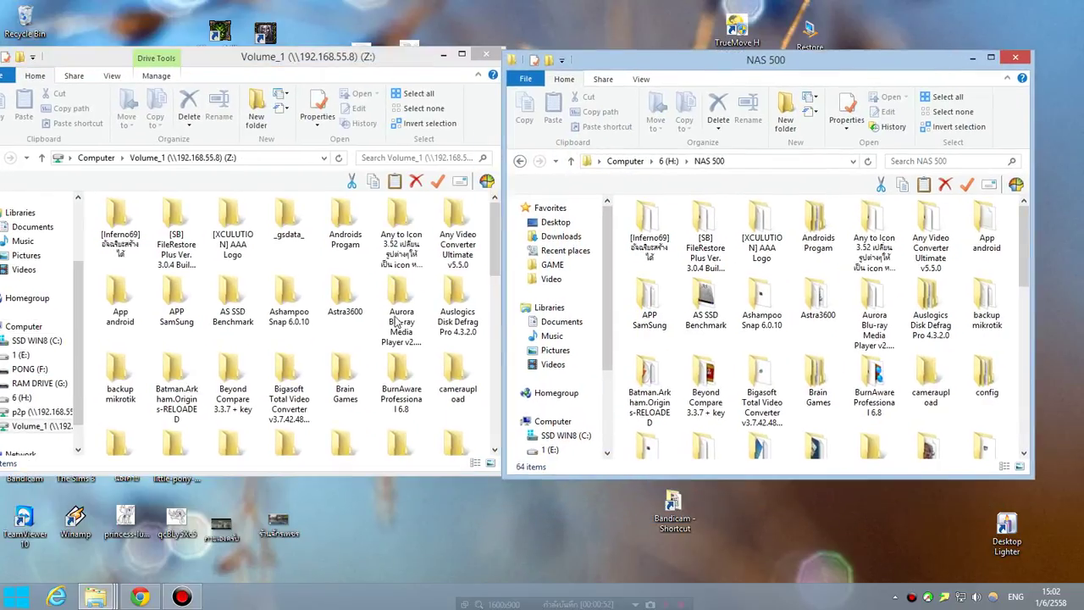
{"action": "left_click_drag", "start_coordinate": [195, 71], "coordinate": [224, 63]}
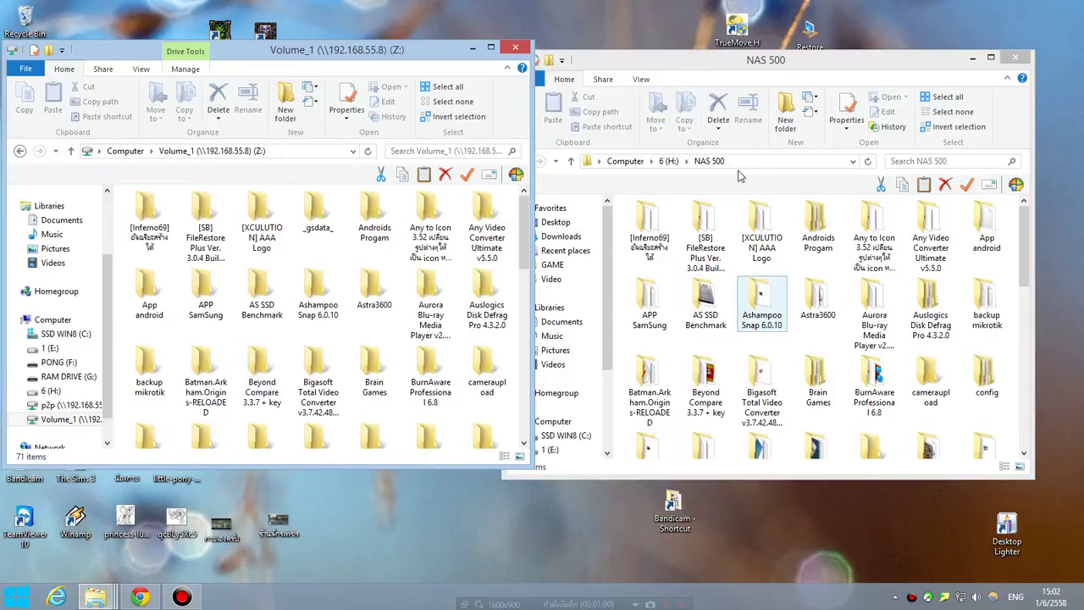
{"action": "left_click", "coordinate": [735, 67]}
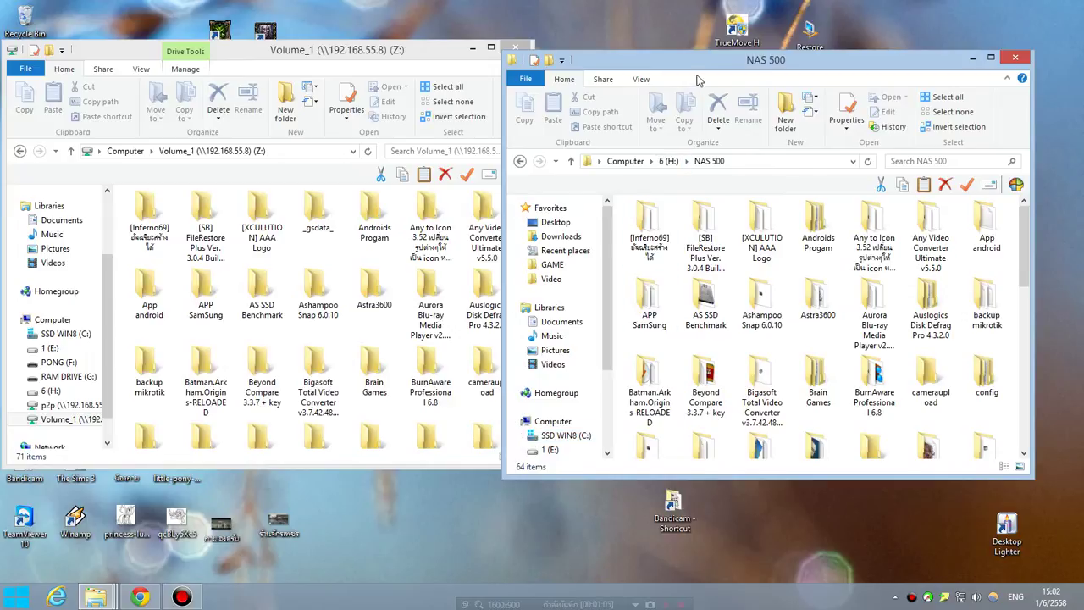
{"action": "left_click_drag", "start_coordinate": [696, 65], "coordinate": [723, 61]}
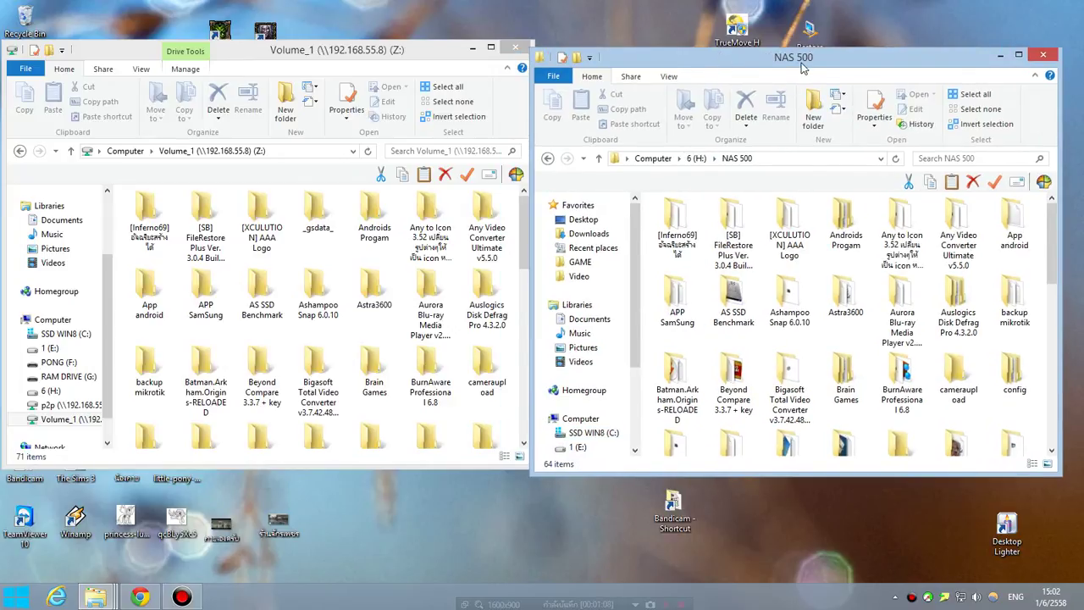
{"action": "left_click_drag", "start_coordinate": [823, 64], "coordinate": [829, 75]}
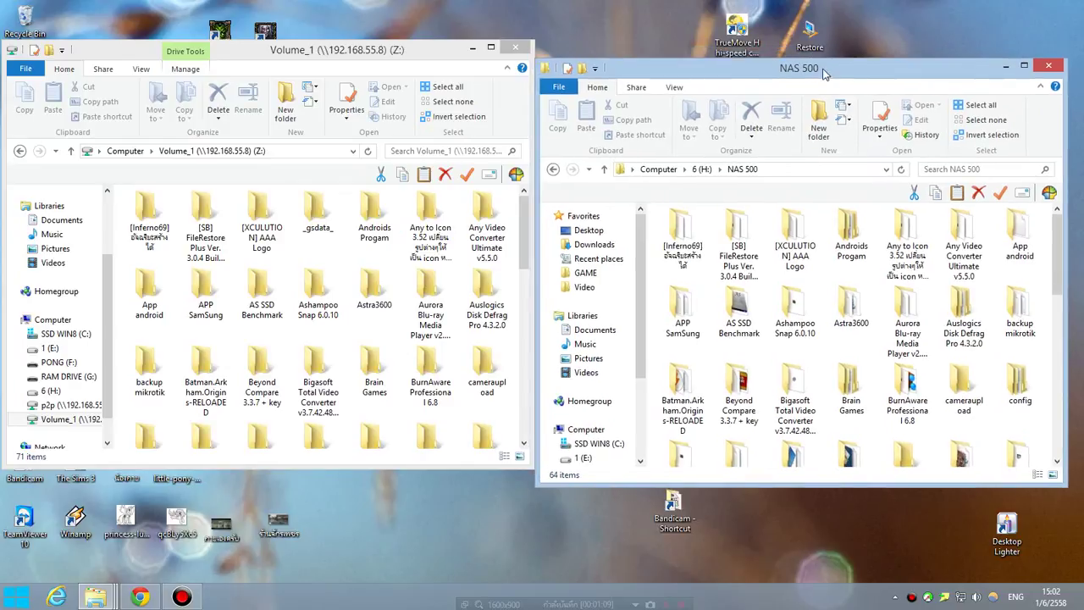
{"action": "left_click_drag", "start_coordinate": [418, 55], "coordinate": [421, 61]}
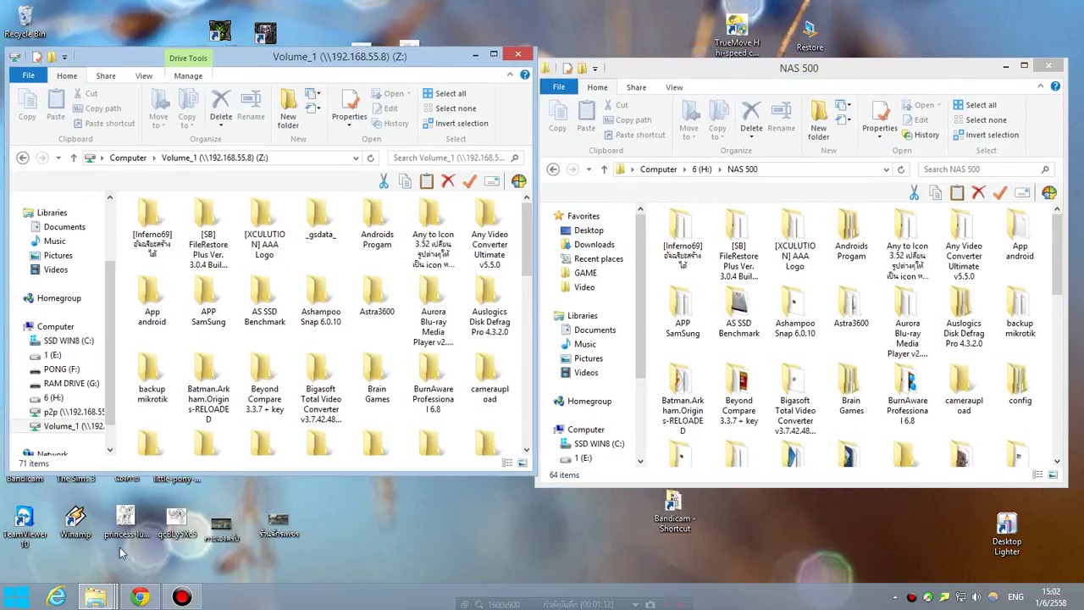
Launch GoodSync and place its window centrally in front of the two aligned folder windows
{"action": "left_click", "coordinate": [23, 602]}
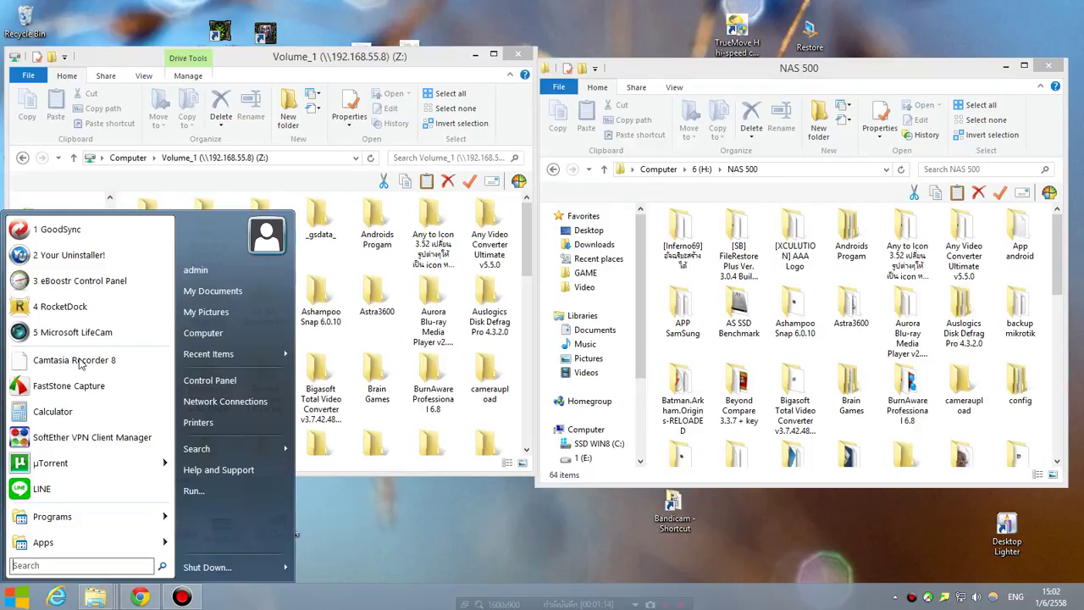
{"action": "left_click", "coordinate": [81, 230]}
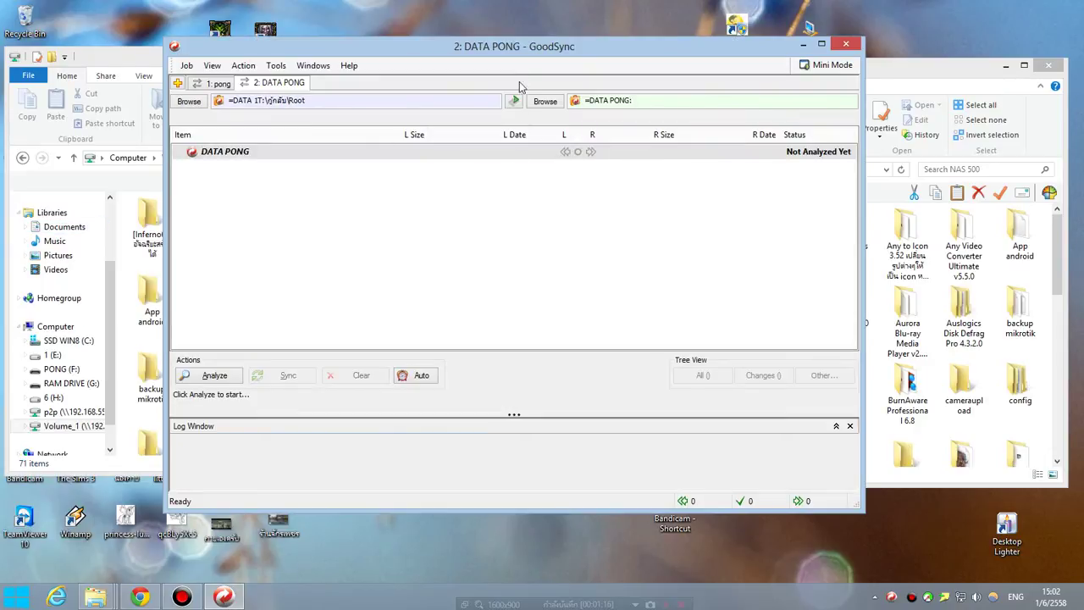
{"action": "left_click_drag", "start_coordinate": [519, 49], "coordinate": [597, 97]}
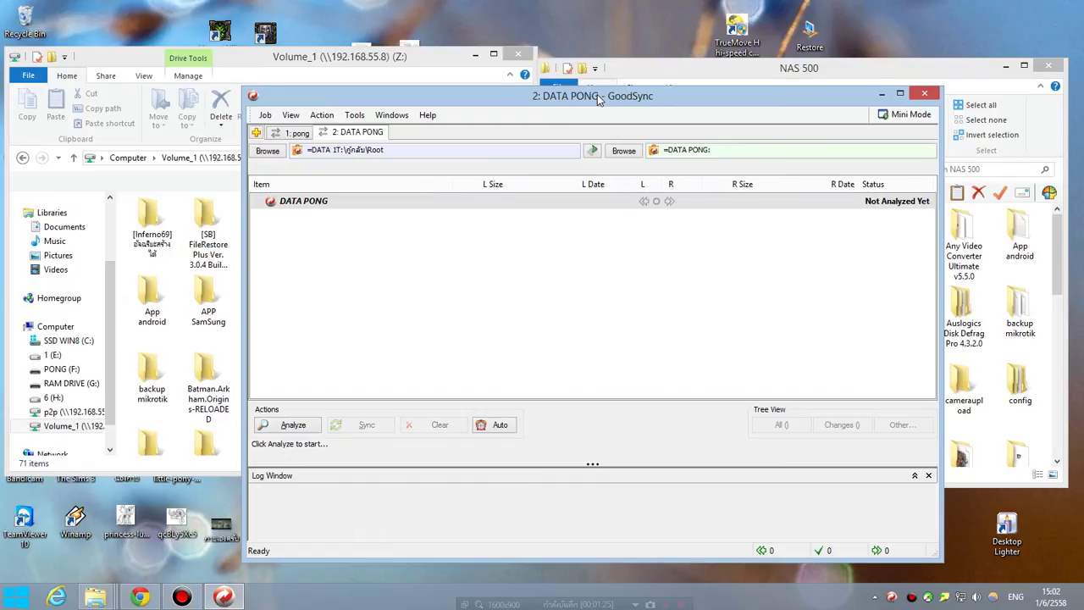
{"action": "left_click_drag", "start_coordinate": [597, 97], "coordinate": [584, 89]}
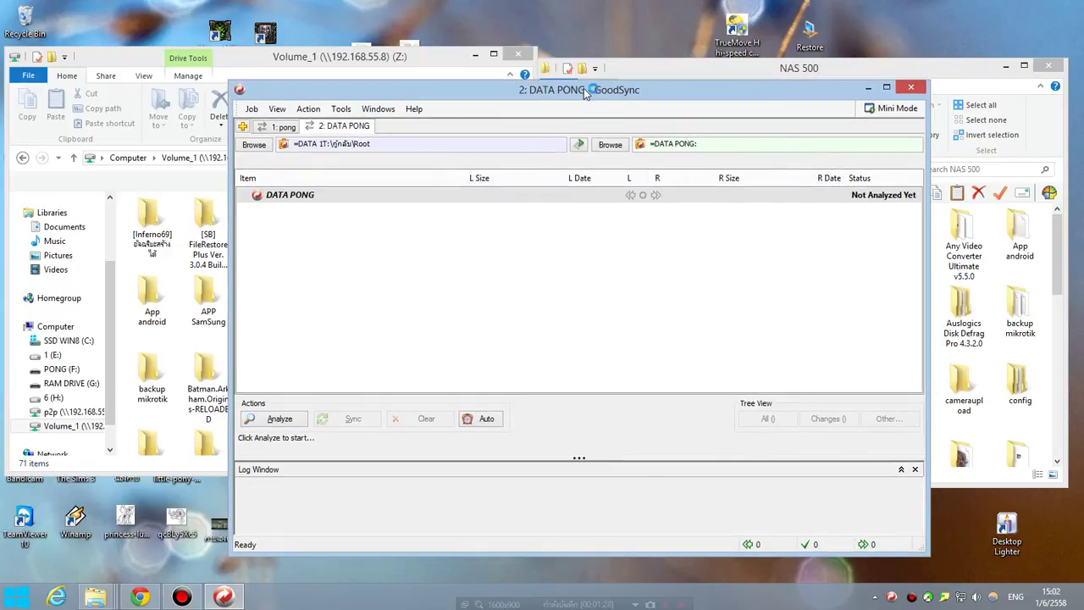
{"action": "left_click", "coordinate": [659, 69]}
{"action": "left_click_drag", "start_coordinate": [659, 69], "coordinate": [663, 54]}
{"action": "left_click", "coordinate": [509, 94]}
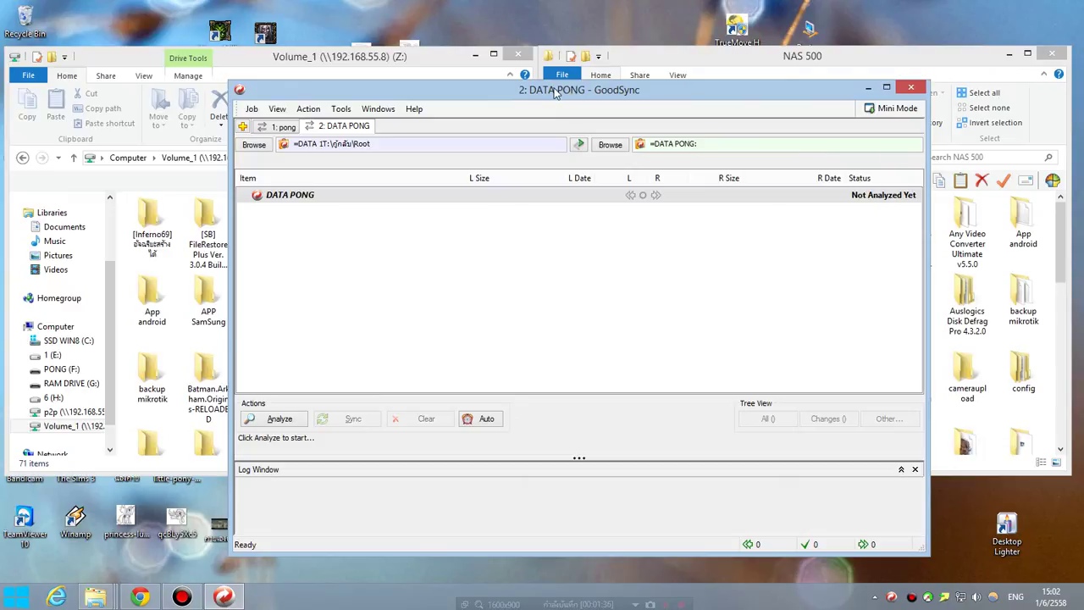
{"action": "left_click_drag", "start_coordinate": [555, 94], "coordinate": [474, 96]}
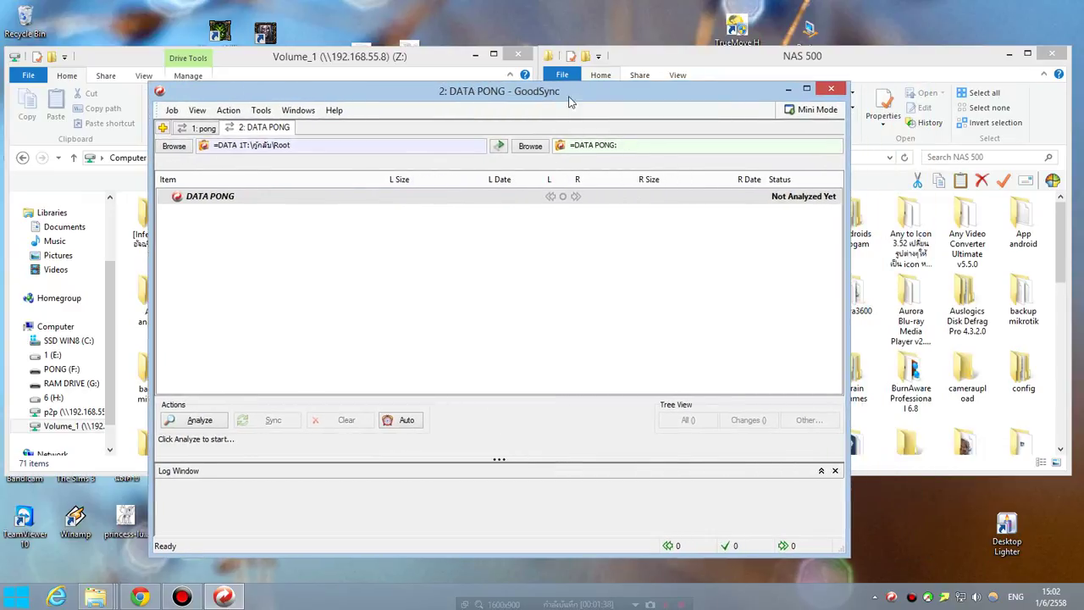
Create a new GoodSync job named nas with the Backup job type
{"action": "left_click", "coordinate": [162, 128]}
{"action": "left_click", "coordinate": [389, 331]}
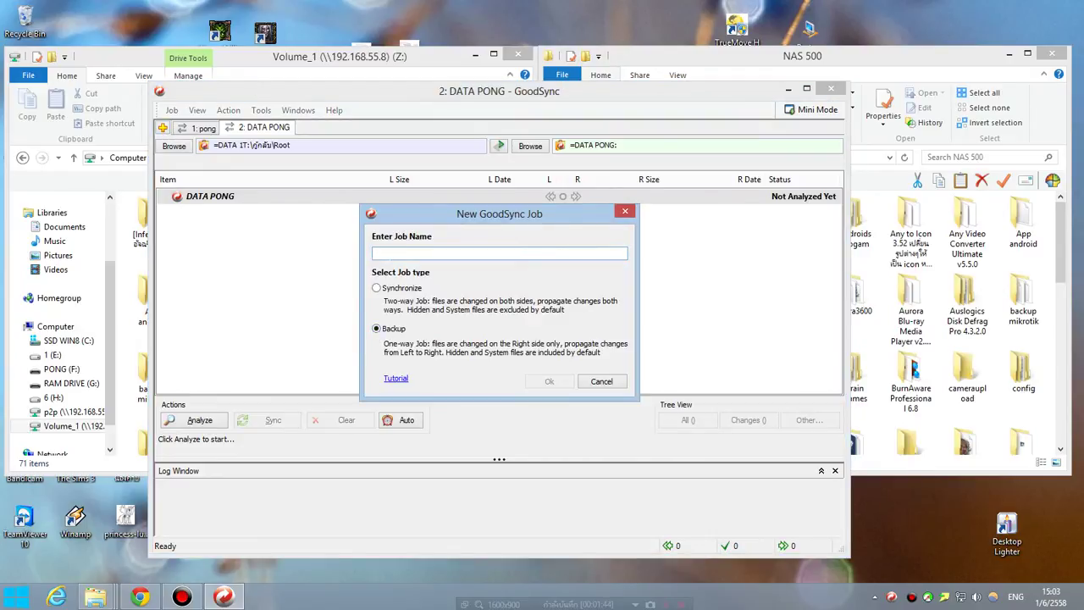
{"action": "type", "text": "nas"}
{"action": "left_click", "coordinate": [543, 383]}
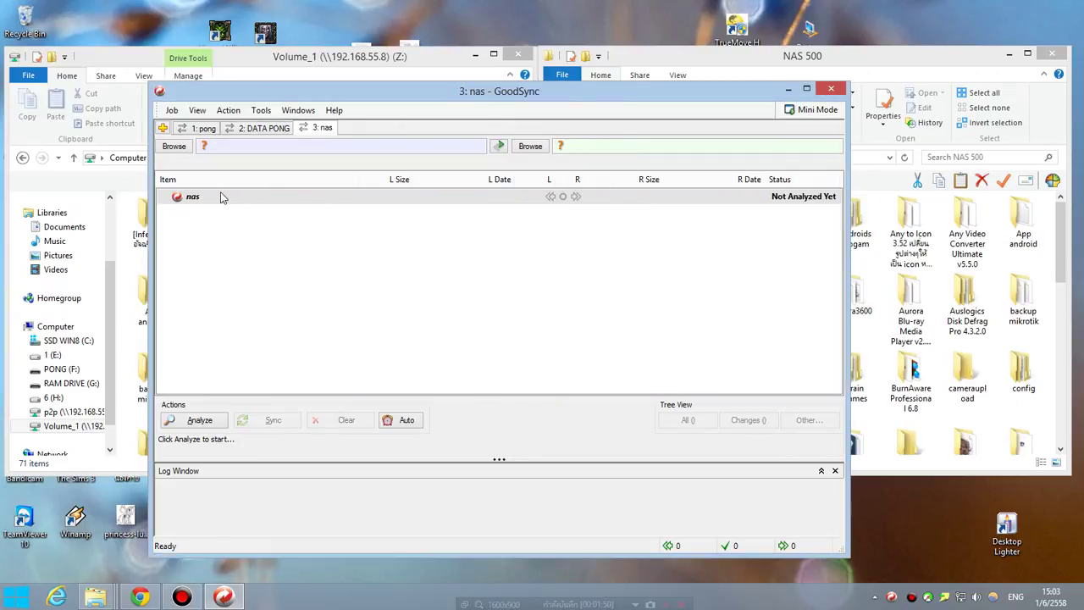
Enable the advanced option No _gsdata_ folder for the nas job and save its options
{"action": "left_click", "coordinate": [500, 148]}
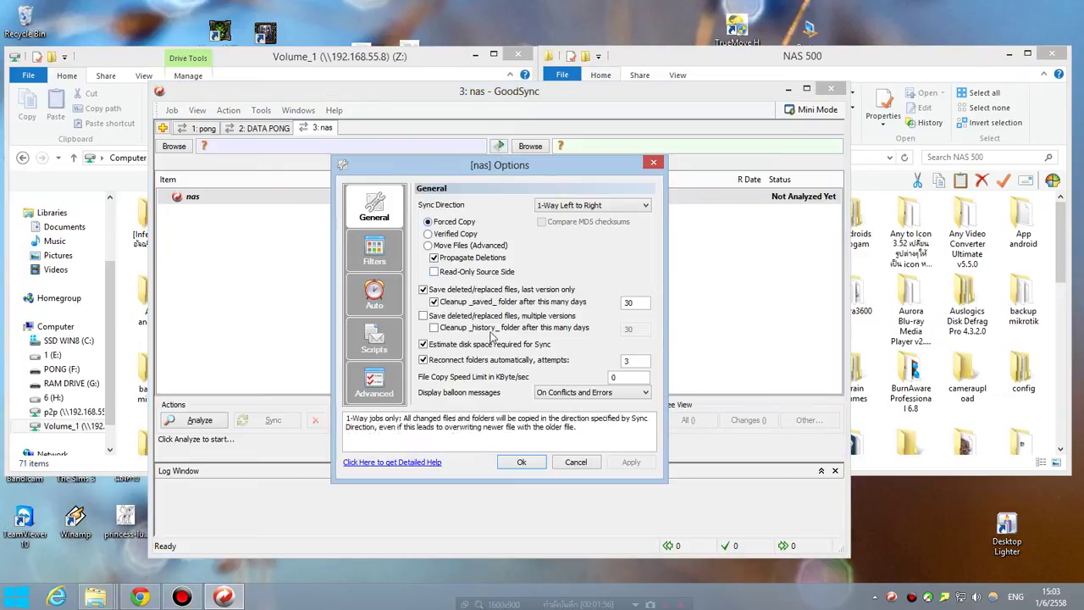
{"action": "left_click", "coordinate": [374, 386]}
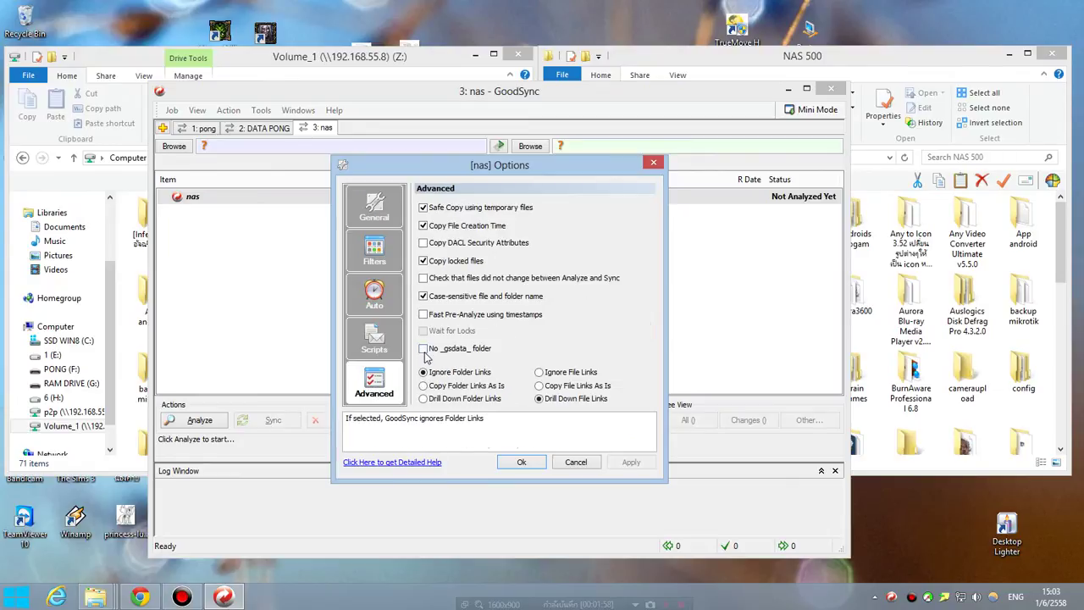
{"action": "left_click", "coordinate": [423, 351]}
{"action": "left_click", "coordinate": [609, 343]}
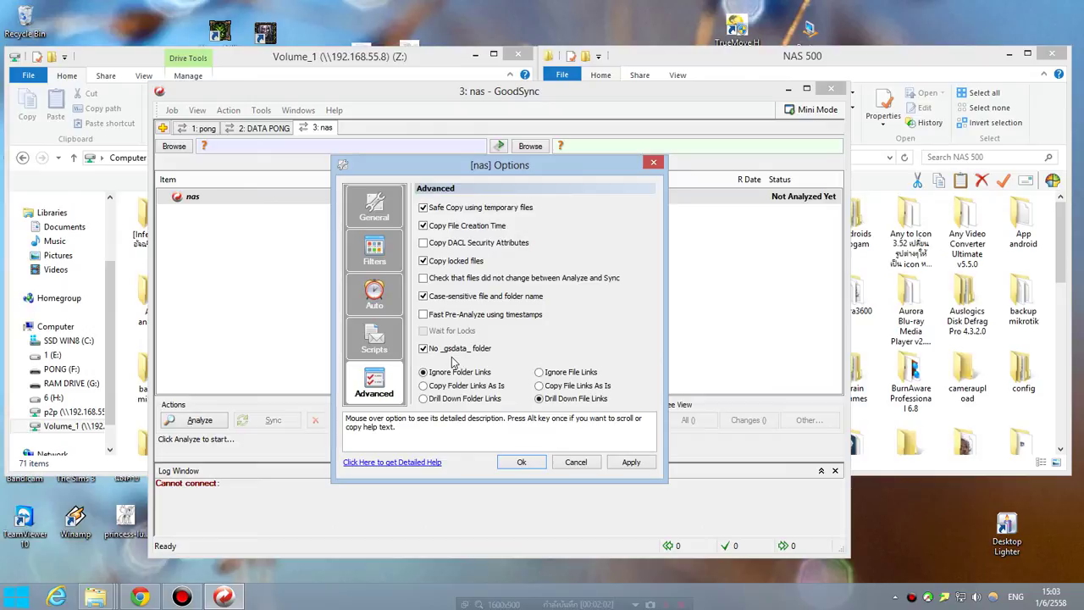
{"action": "left_click", "coordinate": [522, 462]}
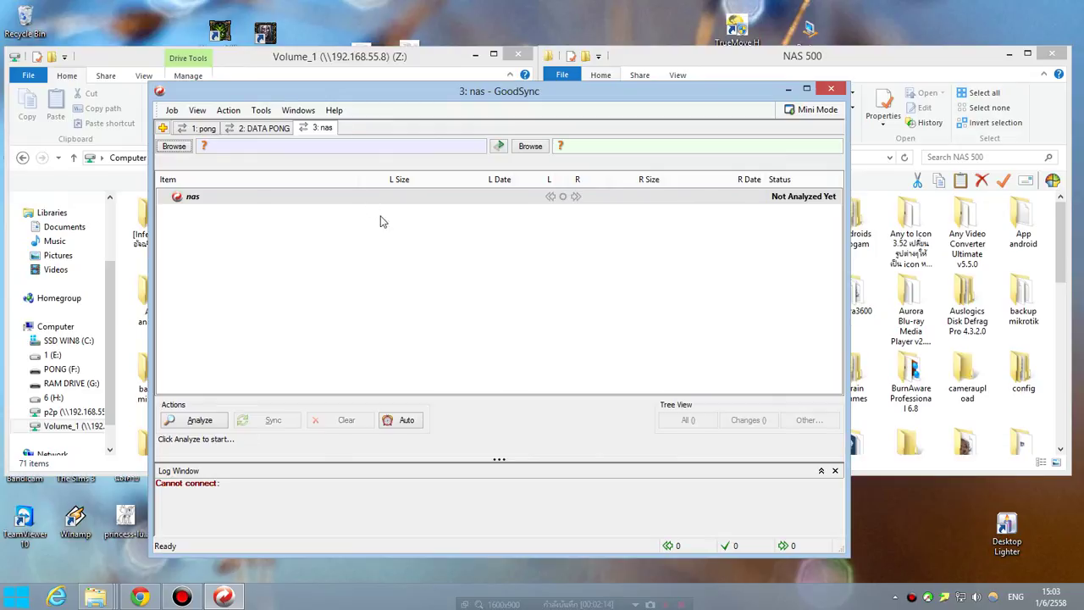
Set the left folder of the nas job to network drive Z:
{"action": "left_click", "coordinate": [176, 149]}
{"action": "left_click_drag", "start_coordinate": [322, 175], "coordinate": [252, 130]}
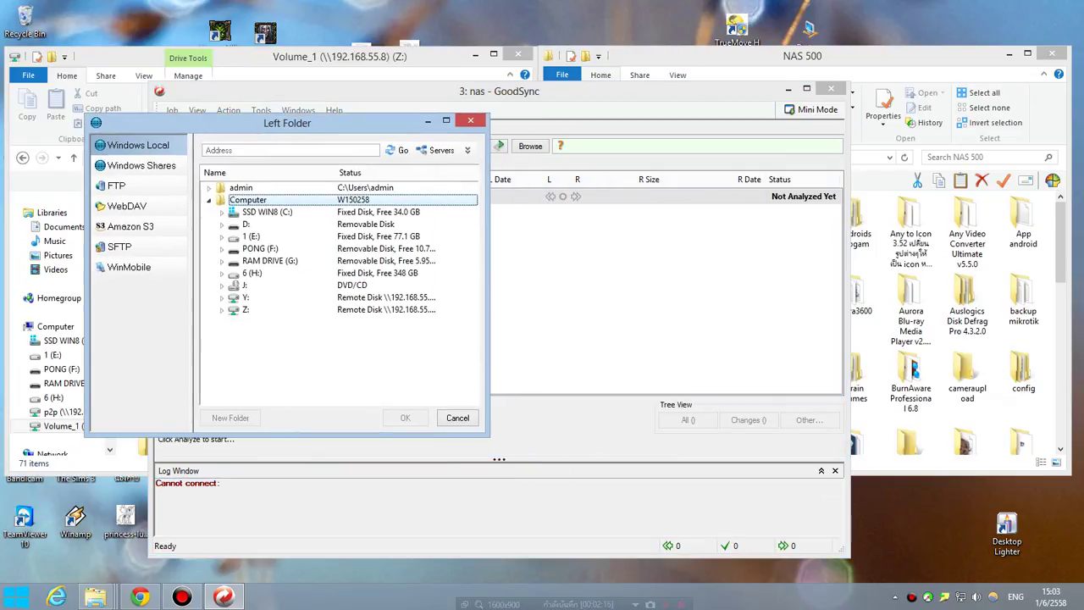
{"action": "left_click", "coordinate": [247, 311]}
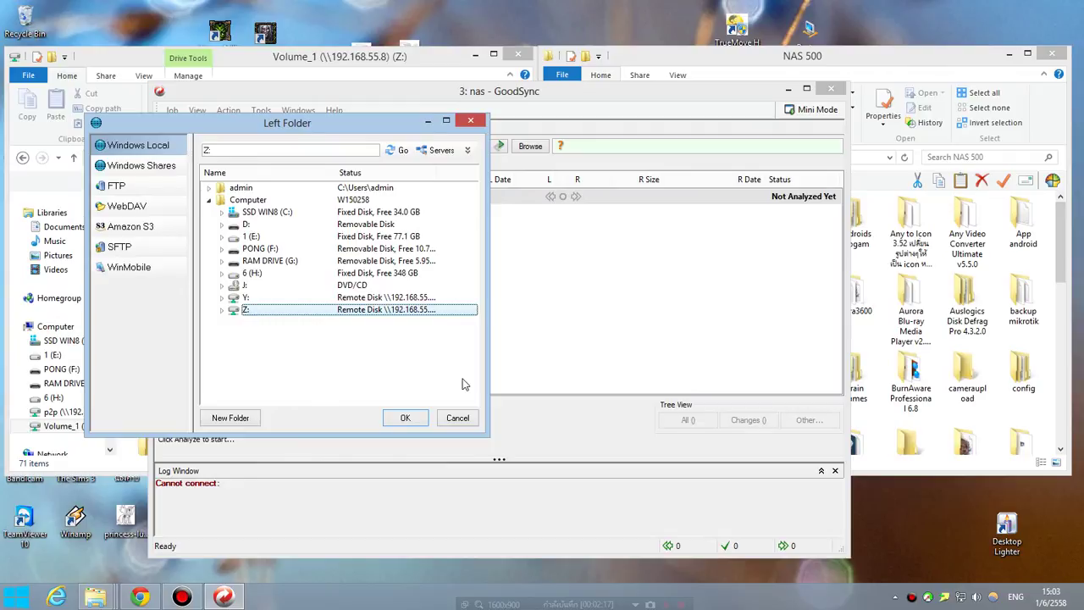
{"action": "left_click", "coordinate": [449, 420]}
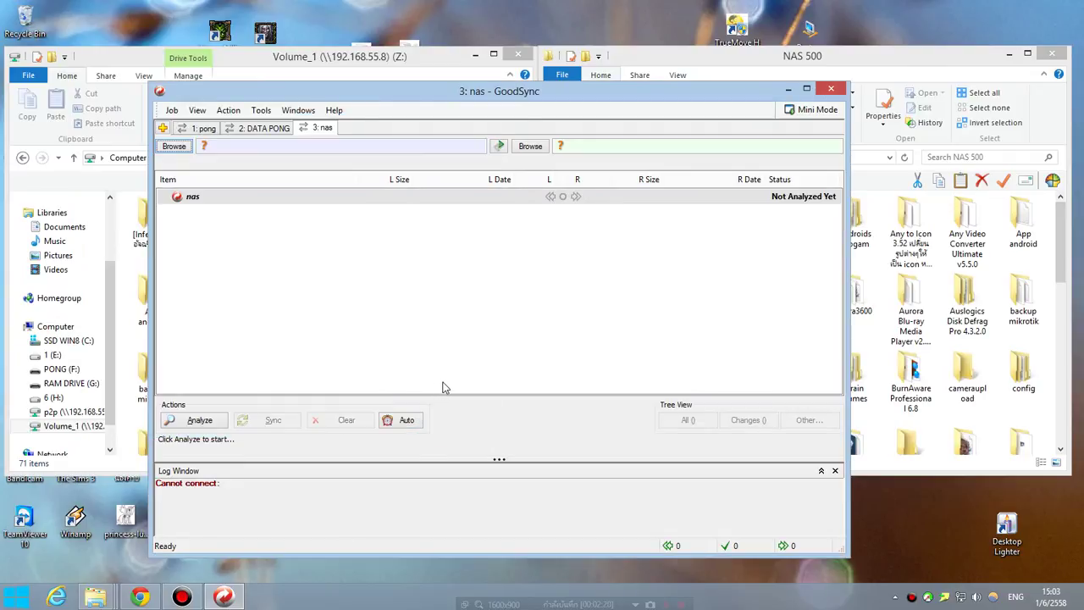
Set the right folder of the nas job to NAS 500 on drive H:, accepting the portable path =6:\NAS 500
{"action": "left_click", "coordinate": [531, 149]}
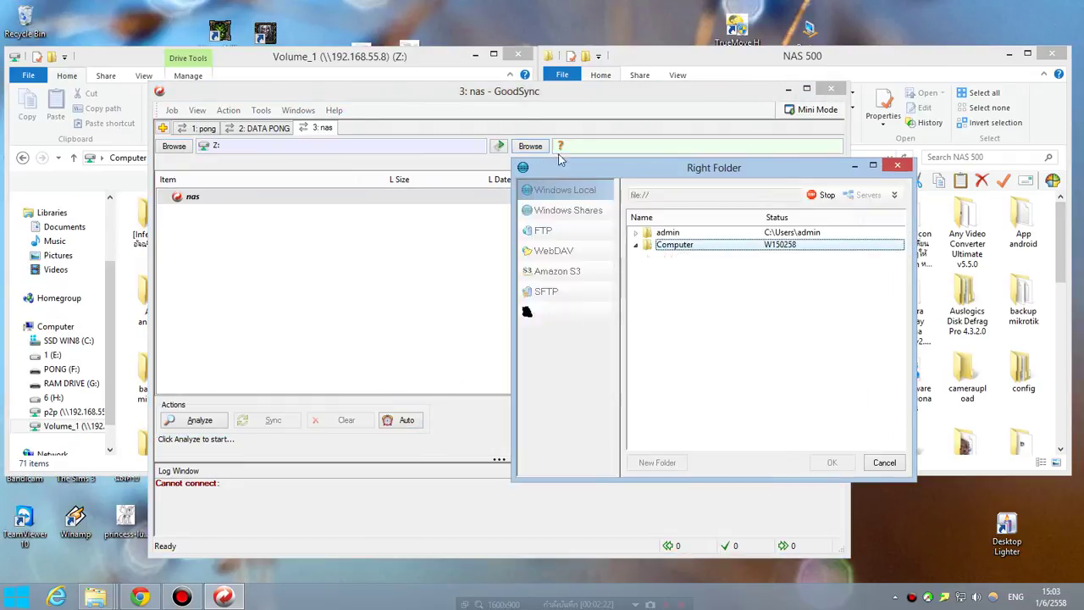
{"action": "left_click_drag", "start_coordinate": [634, 175], "coordinate": [482, 112]}
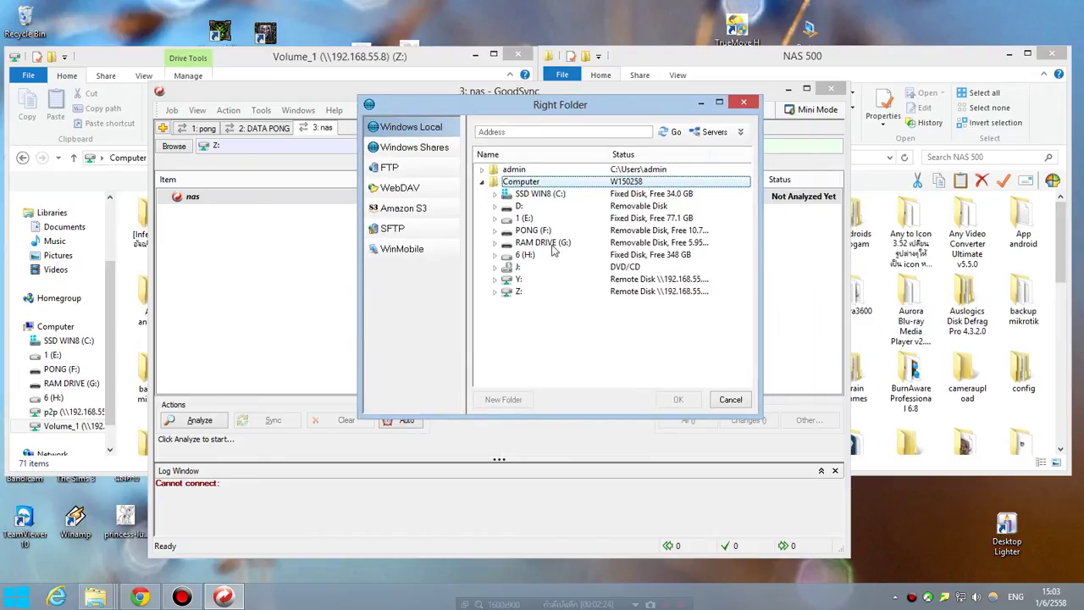
{"action": "left_click", "coordinate": [525, 255]}
{"action": "left_click", "coordinate": [497, 256]}
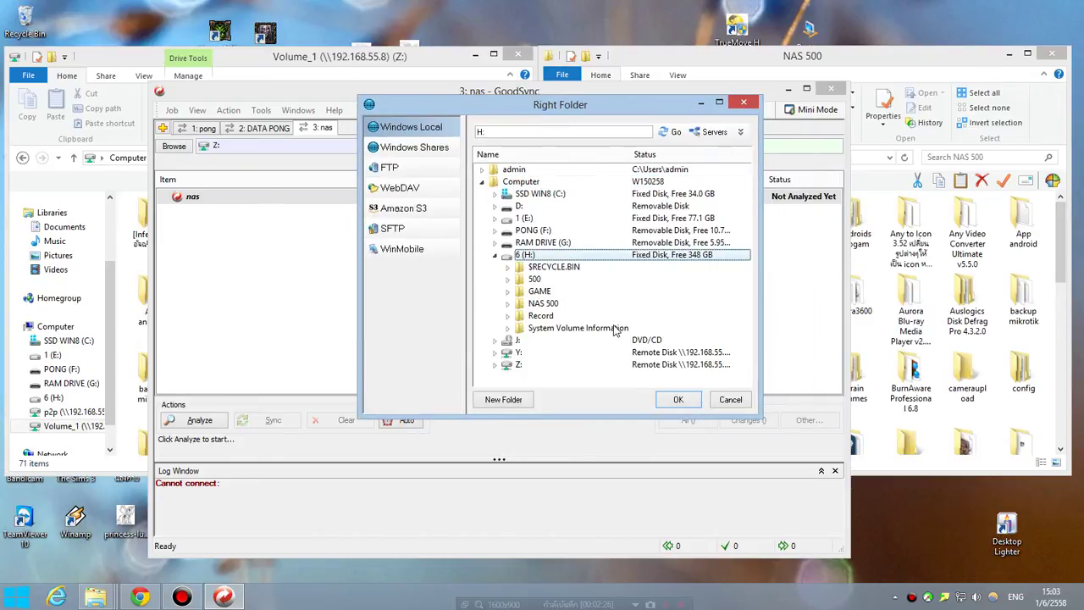
{"action": "left_click", "coordinate": [548, 305]}
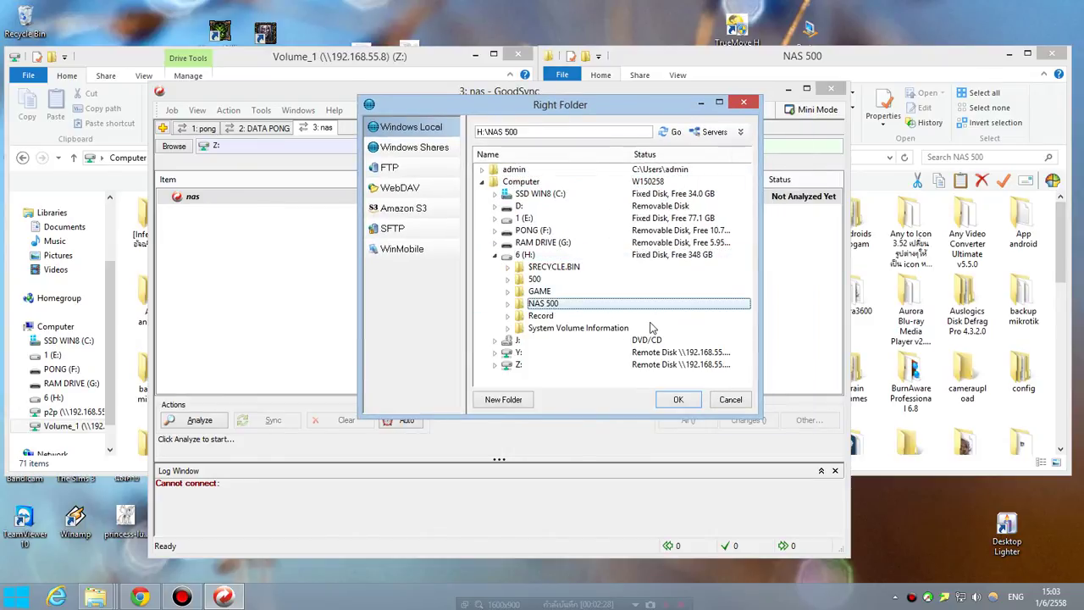
{"action": "left_click", "coordinate": [680, 399]}
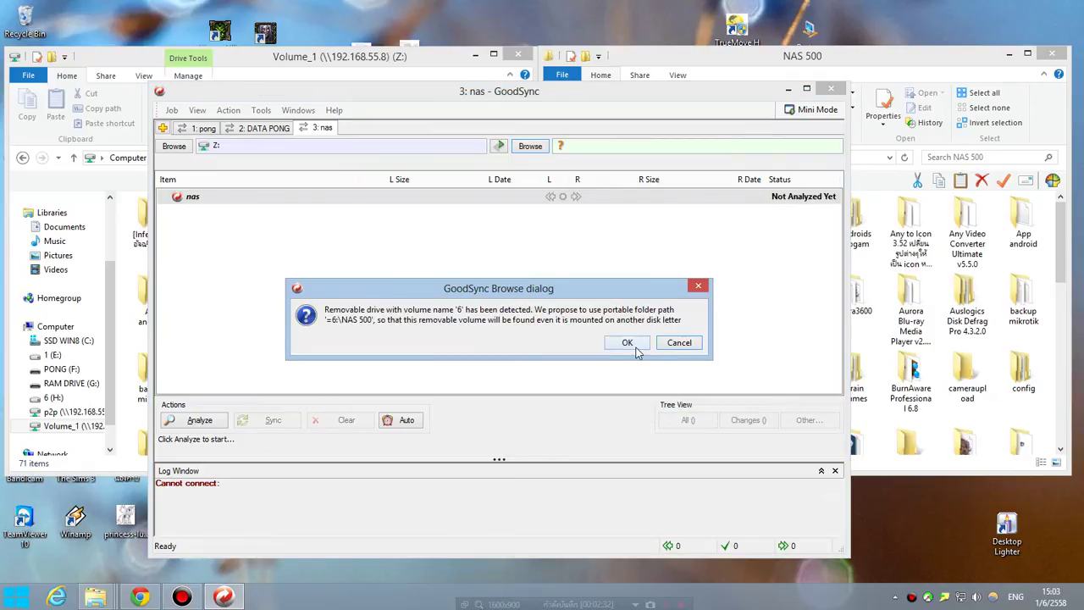
{"action": "left_click", "coordinate": [635, 344]}
Analyze the nas job and start synchronizing Z: to the NAS 500 folder
{"action": "left_click", "coordinate": [201, 421]}
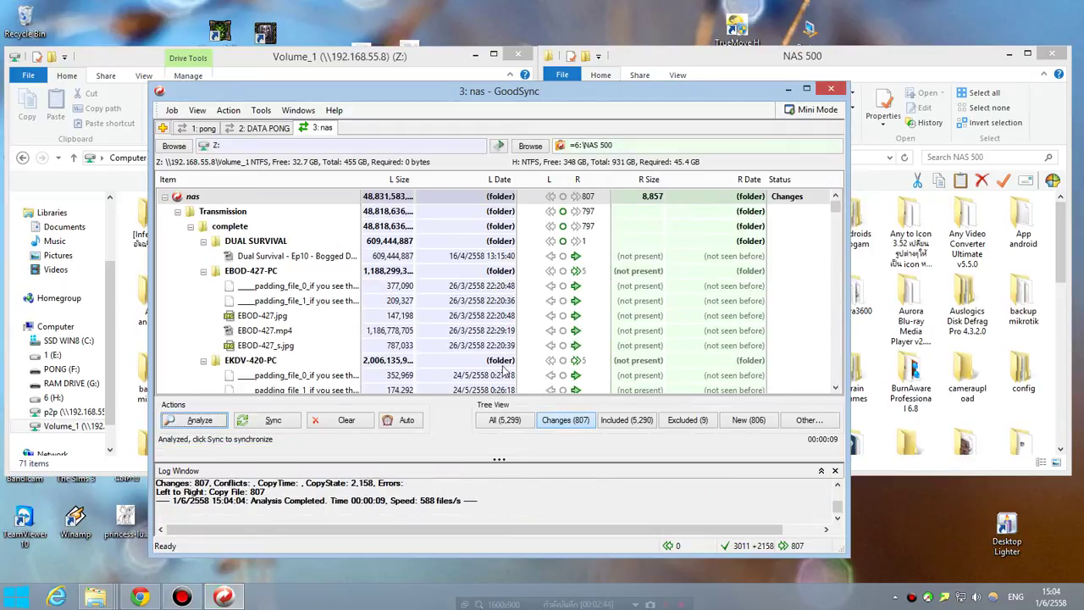
{"action": "left_click", "coordinate": [274, 421]}
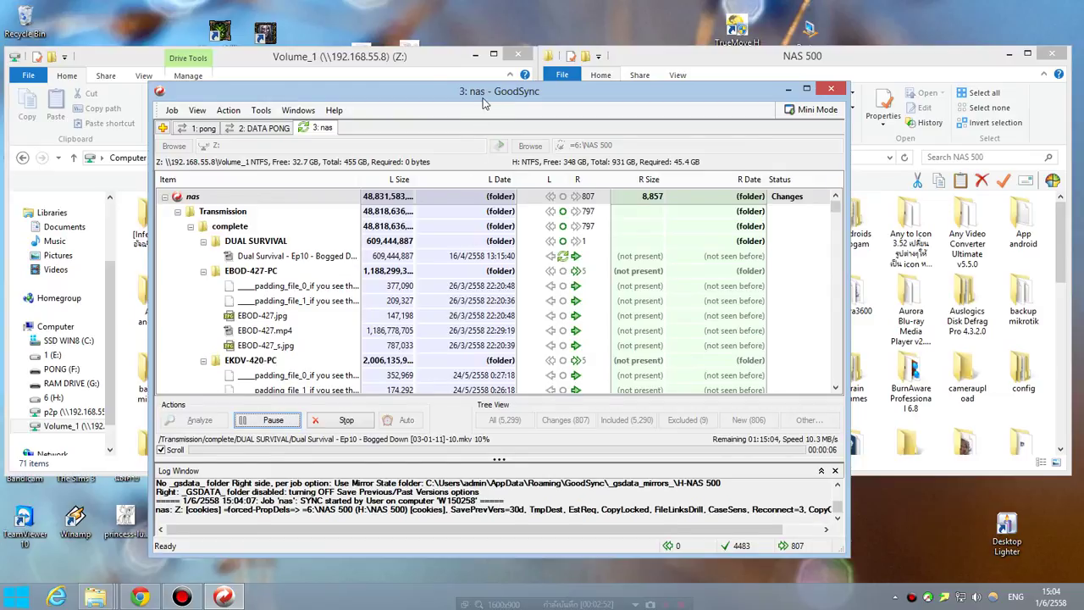
{"action": "left_click_drag", "start_coordinate": [485, 101], "coordinate": [476, 112]}
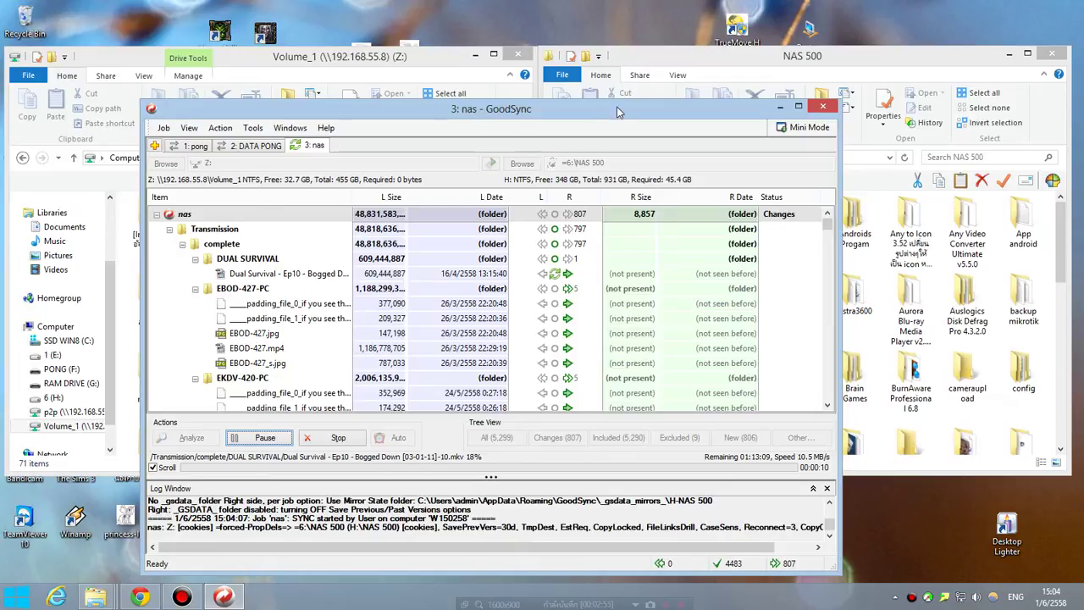
Bring the Z: and NAS 500 folder windows forward and compare their contents
{"action": "left_click", "coordinate": [438, 64]}
{"action": "left_click", "coordinate": [677, 63]}
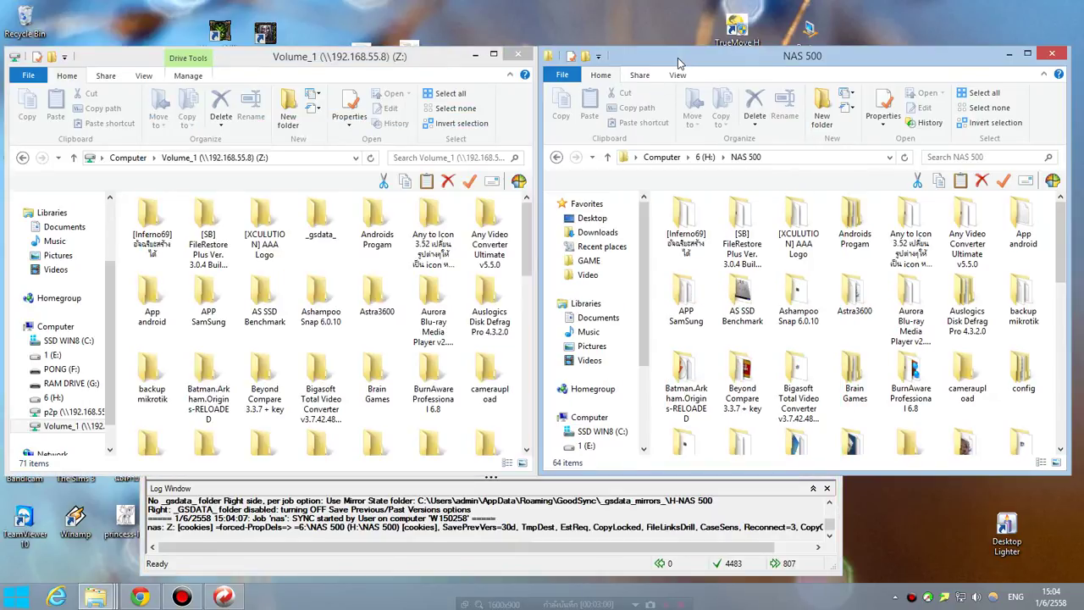
{"action": "left_click", "coordinate": [415, 65]}
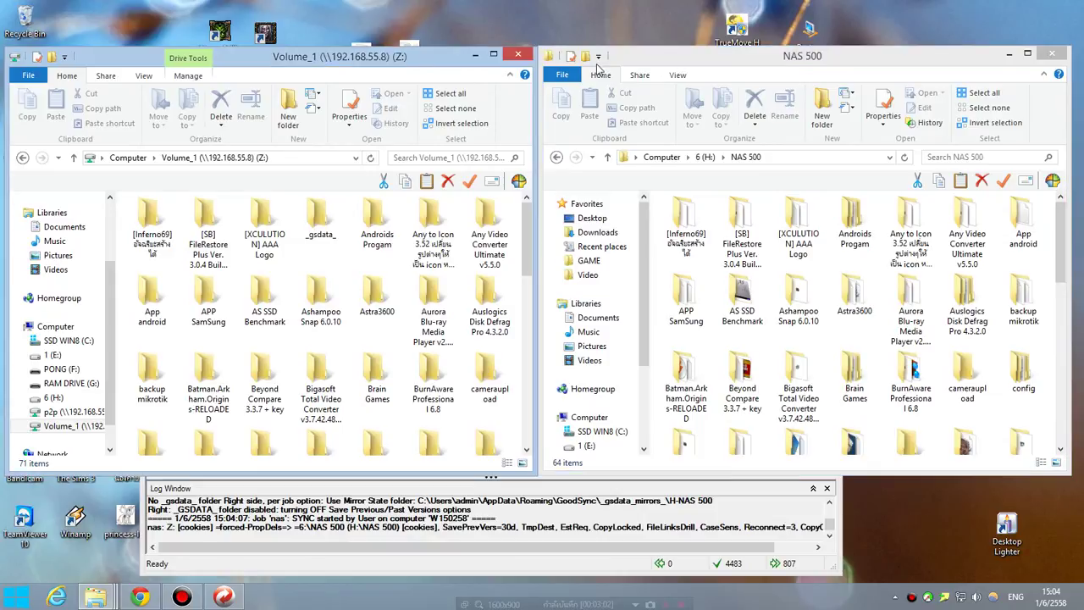
{"action": "left_click", "coordinate": [674, 55]}
{"action": "left_click", "coordinate": [398, 58]}
Return to GoodSync and check the copy progress in the nas job's file list
{"action": "left_click", "coordinate": [483, 554]}
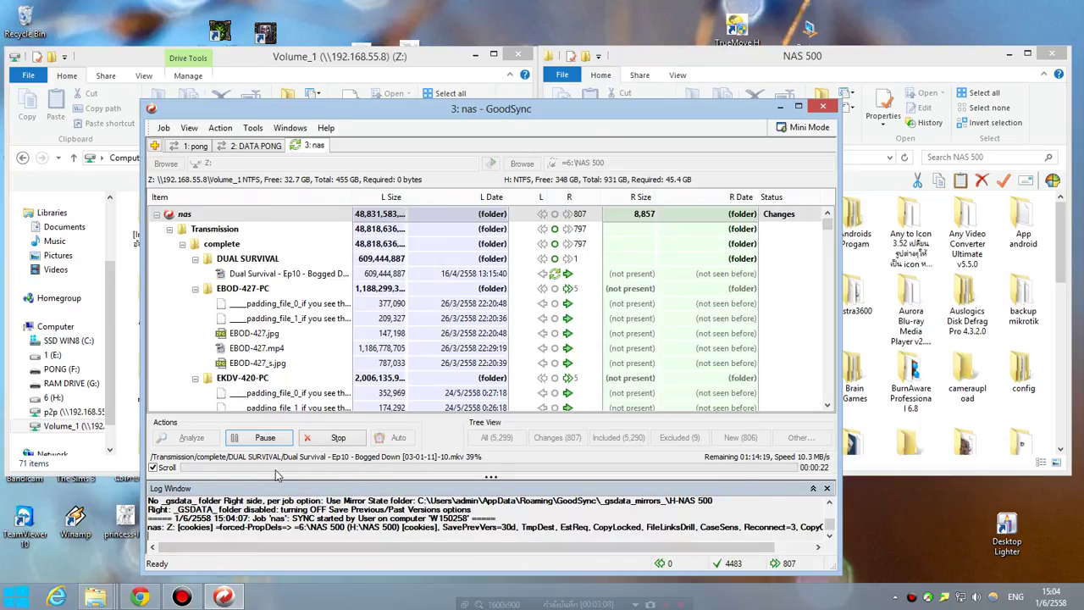
{"action": "left_click", "coordinate": [831, 240]}
{"action": "mouse_move", "coordinate": [830, 243]}
{"action": "left_mouse_down"}
{"action": "mouse_move", "coordinate": [831, 307]}
{"action": "mouse_move", "coordinate": [828, 222]}
{"action": "left_mouse_up"}
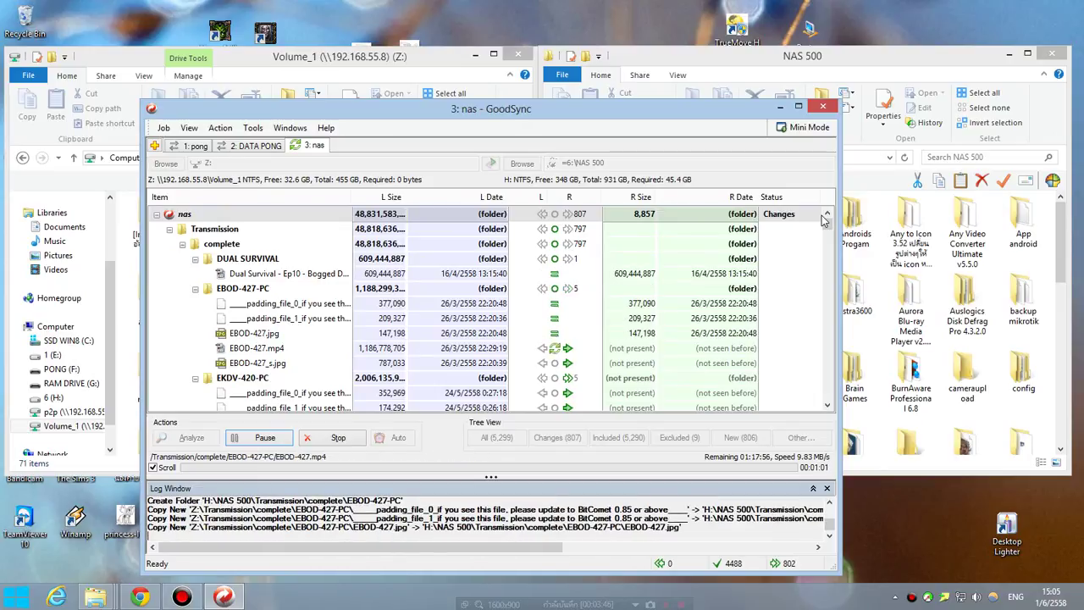
Compare the source drive Z: with the NAS 500 backup folder, looking through all items on Z:
{"action": "left_click", "coordinate": [794, 59]}
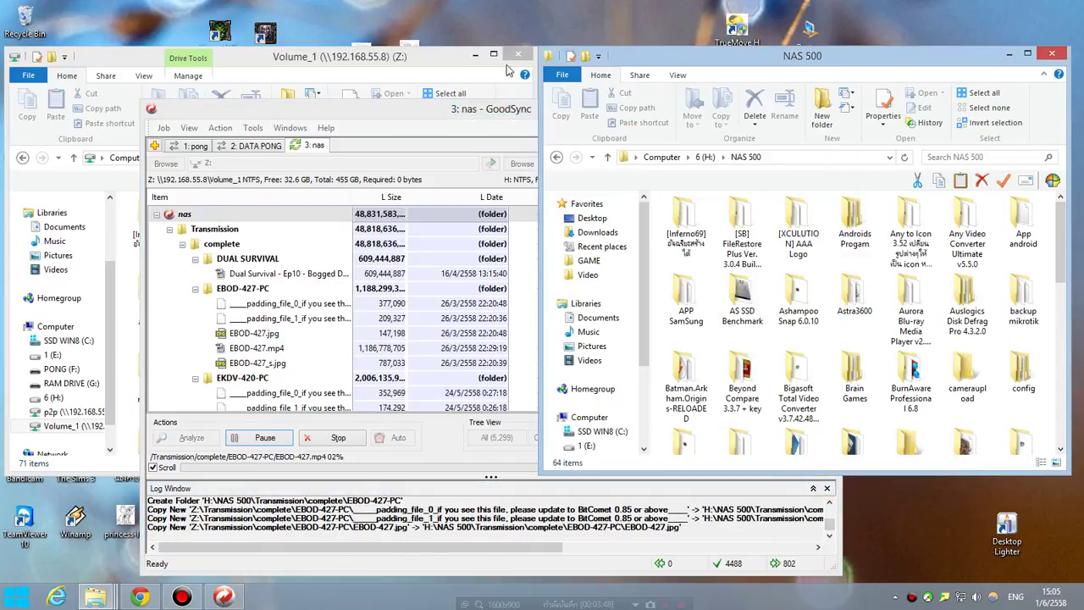
{"action": "left_click", "coordinate": [399, 63]}
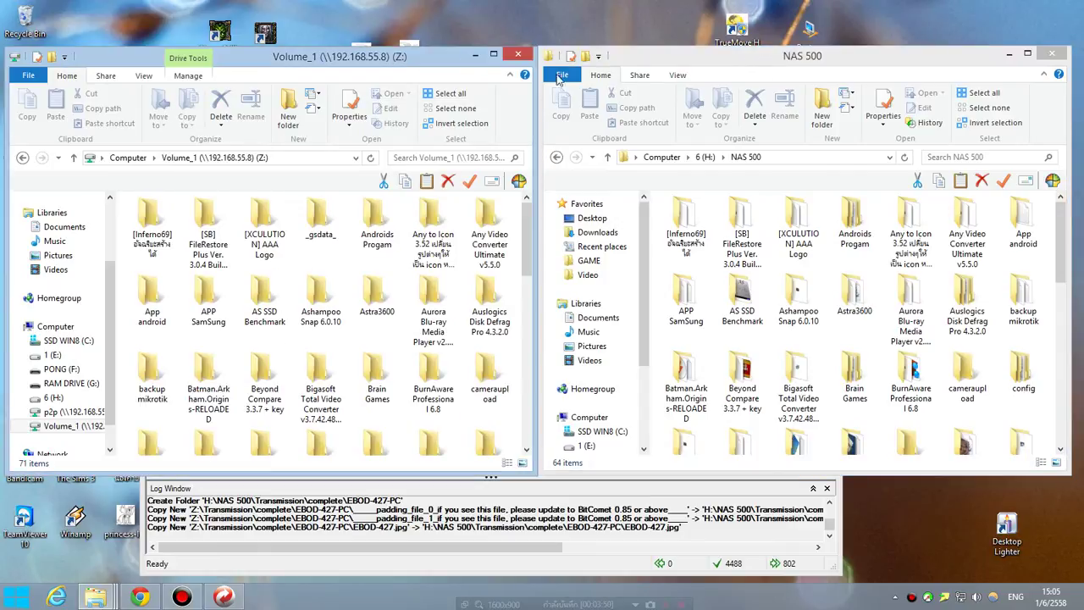
{"action": "mouse_move", "coordinate": [363, 66]}
{"action": "left_mouse_down"}
{"action": "mouse_move", "coordinate": [398, 59]}
{"action": "mouse_move", "coordinate": [360, 66]}
{"action": "left_mouse_up"}
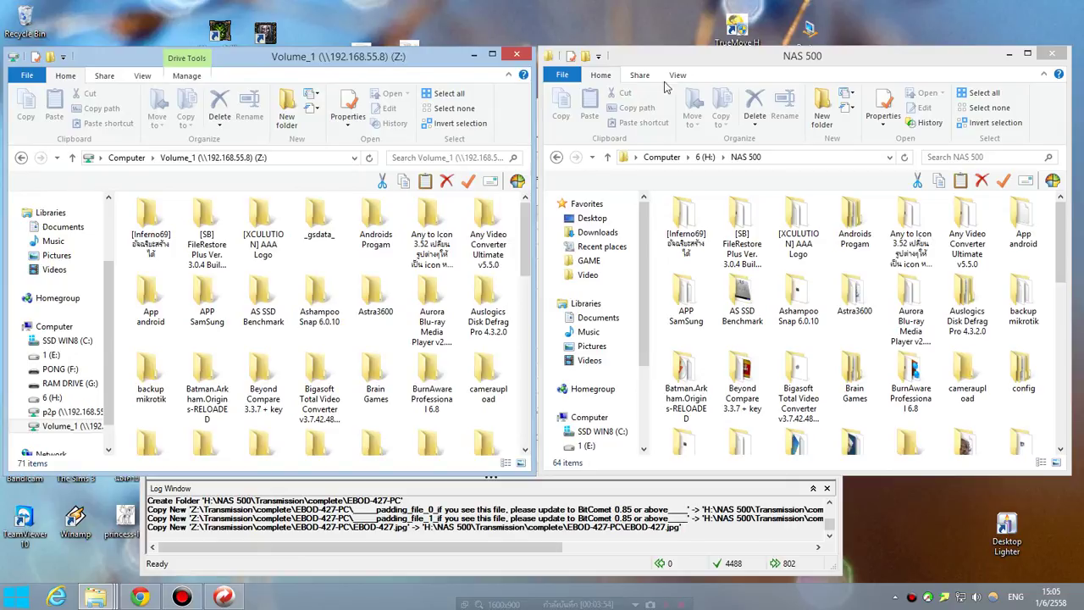
{"action": "left_click", "coordinate": [764, 61]}
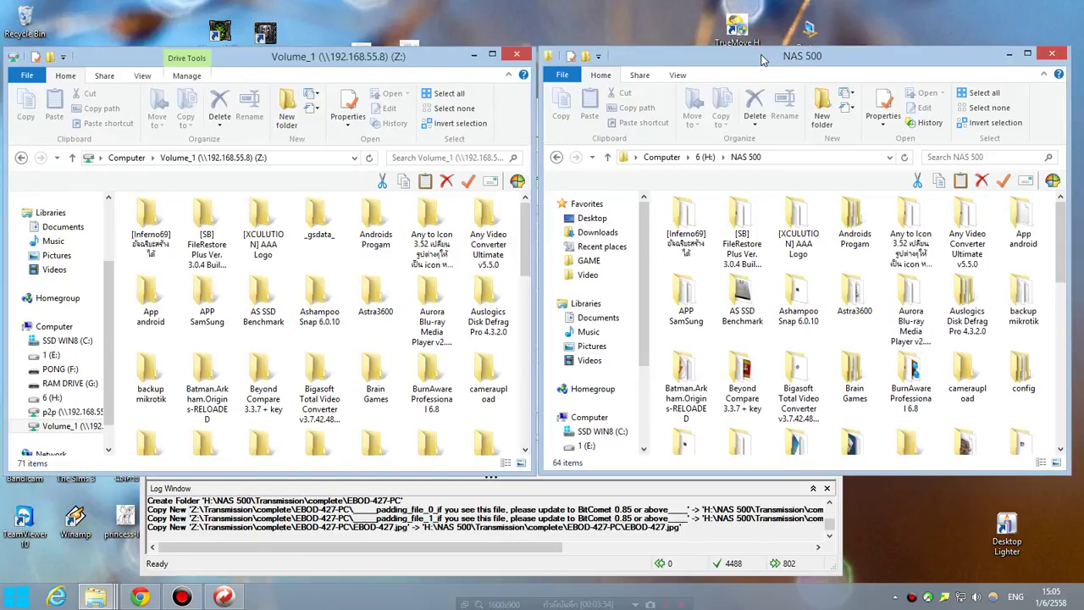
{"action": "left_click", "coordinate": [263, 66]}
{"action": "left_click", "coordinate": [812, 59]}
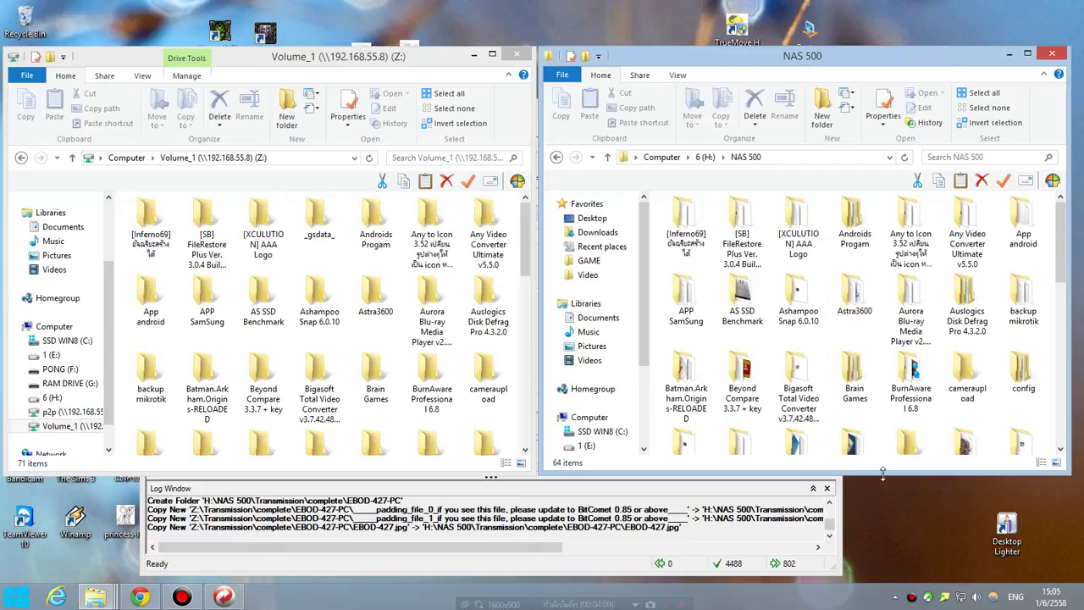
{"action": "left_click", "coordinate": [323, 61]}
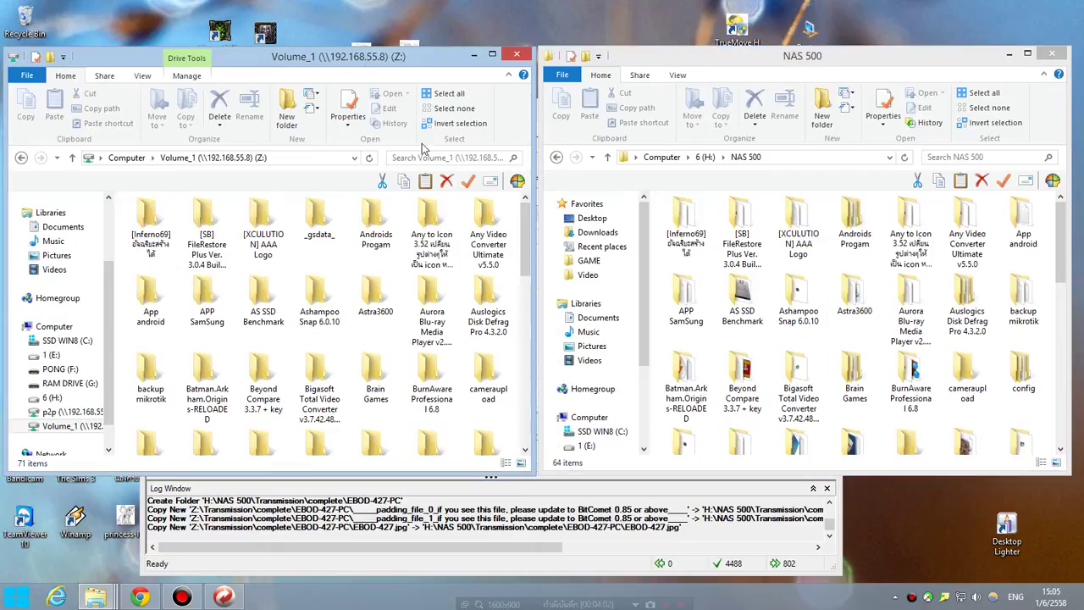
{"action": "scroll", "coordinate": [525, 229], "scroll_direction": "down", "scroll_amount": 6}
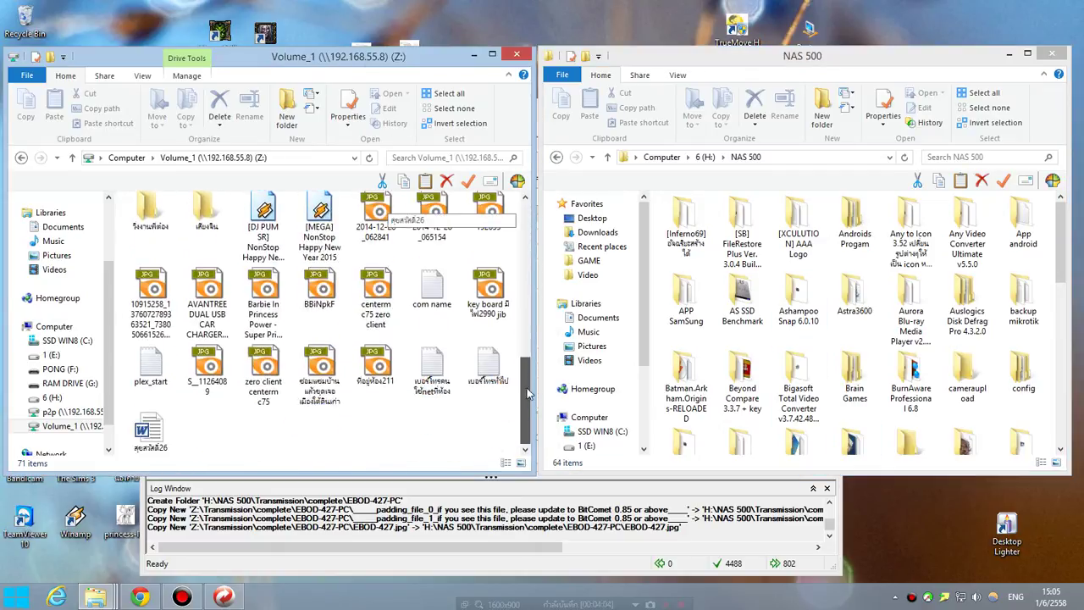
{"action": "scroll", "coordinate": [526, 318], "scroll_direction": "up", "scroll_amount": 6}
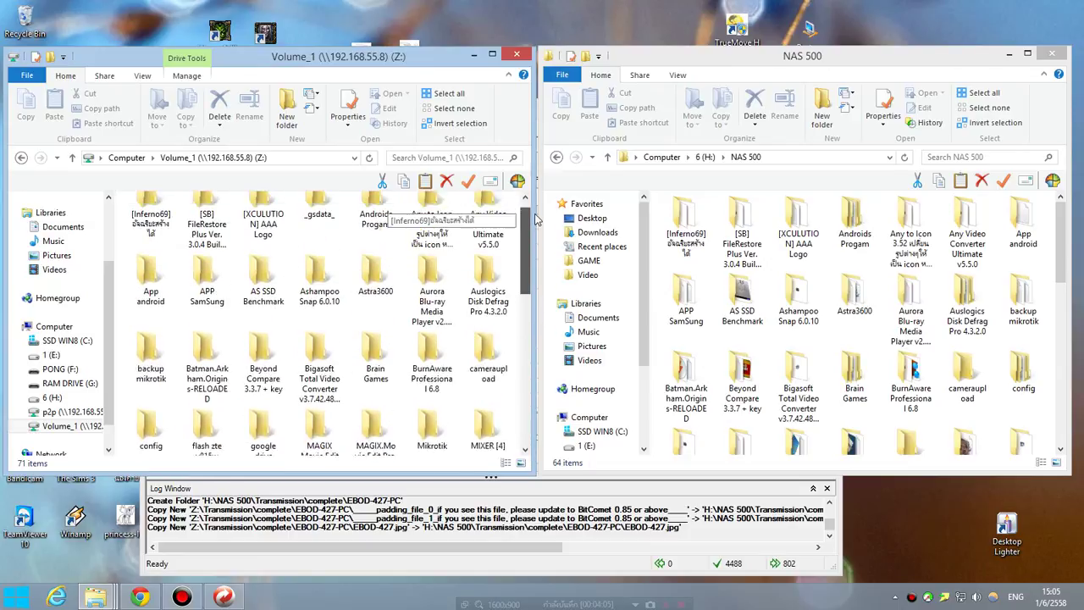
Extend the NAS 500 and Z: folder windows downward and roughly align their lower edges for side-by-side comparison
{"action": "left_click", "coordinate": [705, 56]}
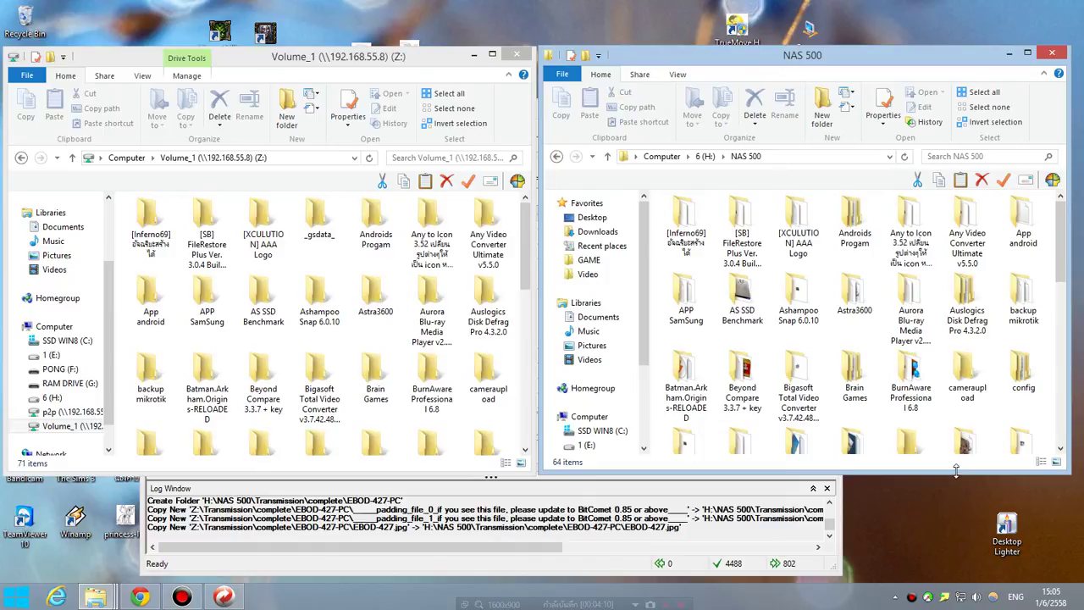
{"action": "left_click_drag", "start_coordinate": [955, 471], "coordinate": [957, 561]}
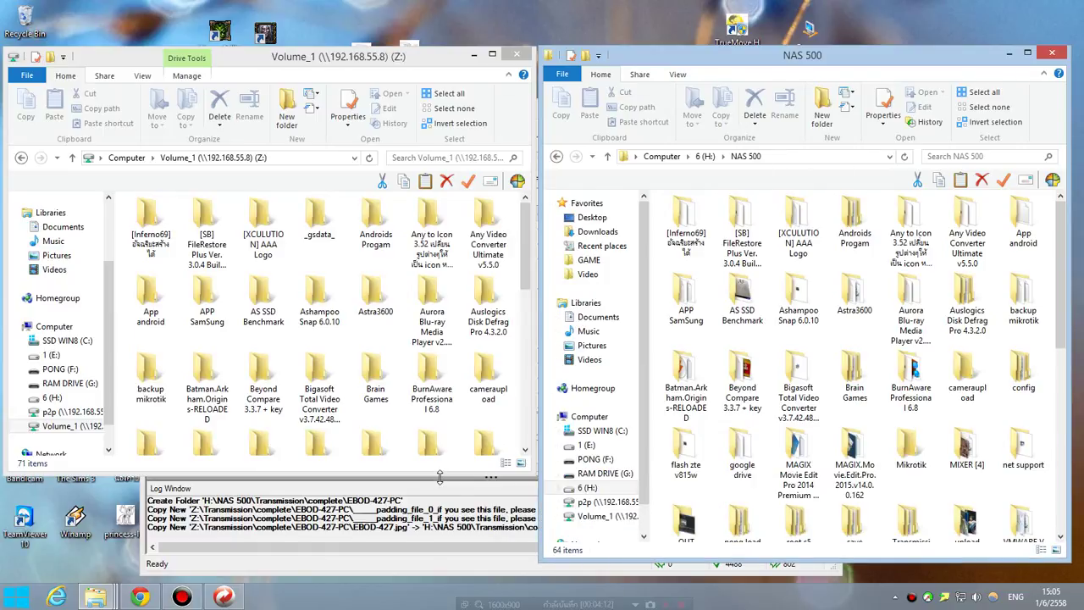
{"action": "left_click_drag", "start_coordinate": [439, 477], "coordinate": [440, 486]}
{"action": "left_click", "coordinate": [369, 68]}
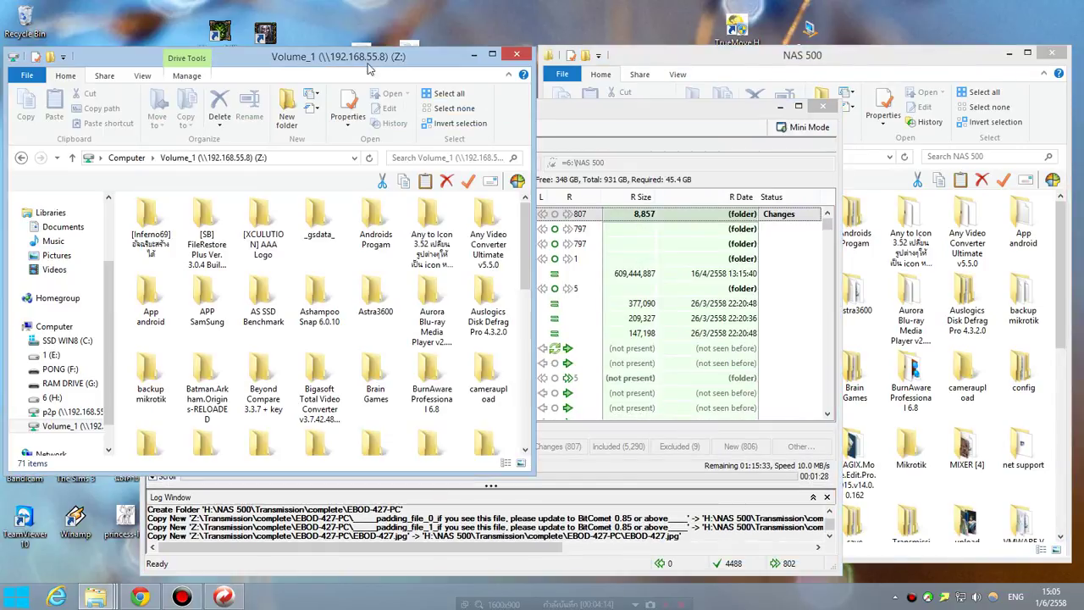
{"action": "left_click_drag", "start_coordinate": [447, 471], "coordinate": [454, 547]}
{"action": "left_click", "coordinate": [693, 61]}
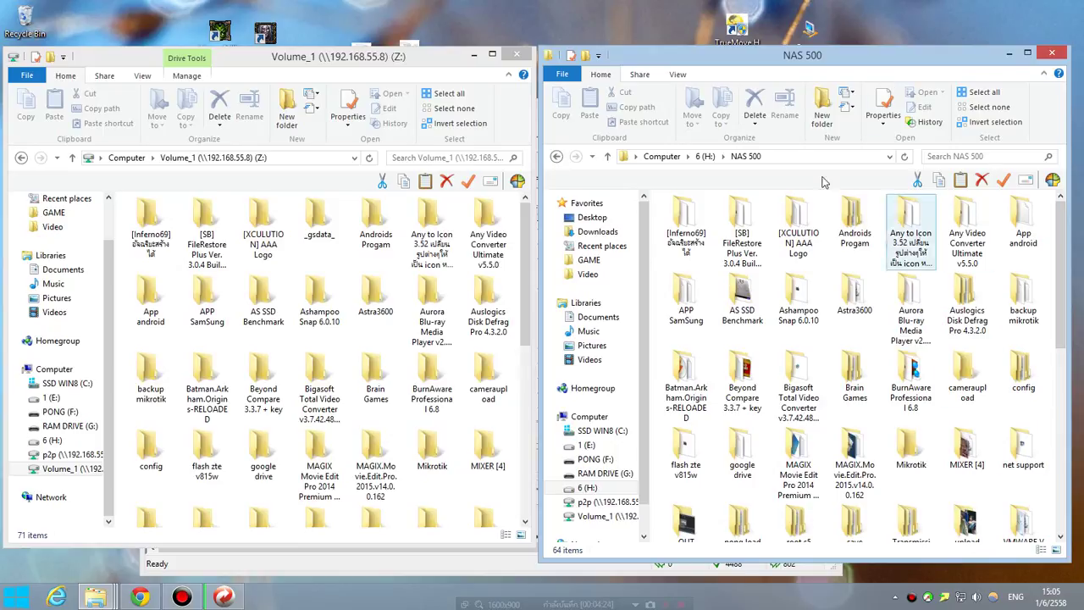
{"action": "left_click_drag", "start_coordinate": [303, 72], "coordinate": [302, 83]}
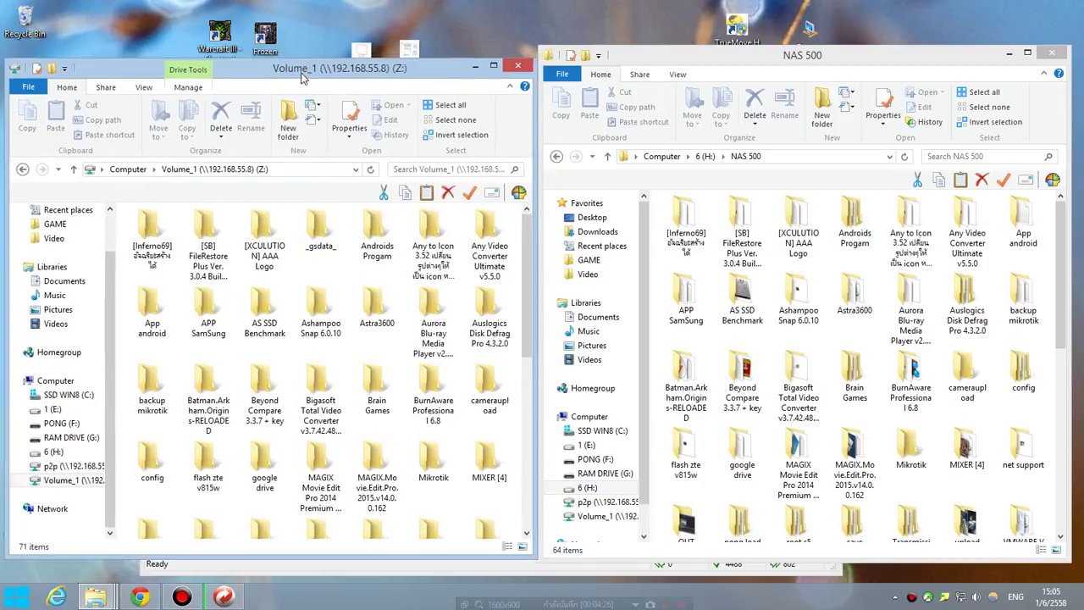
{"action": "left_click", "coordinate": [818, 68]}
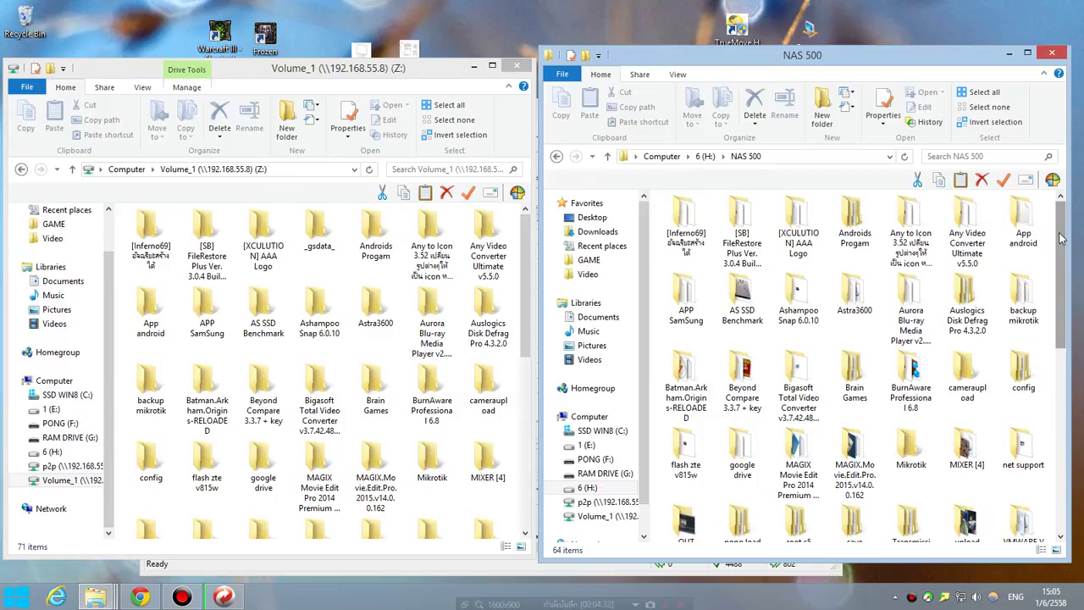
{"action": "left_click", "coordinate": [182, 597]}
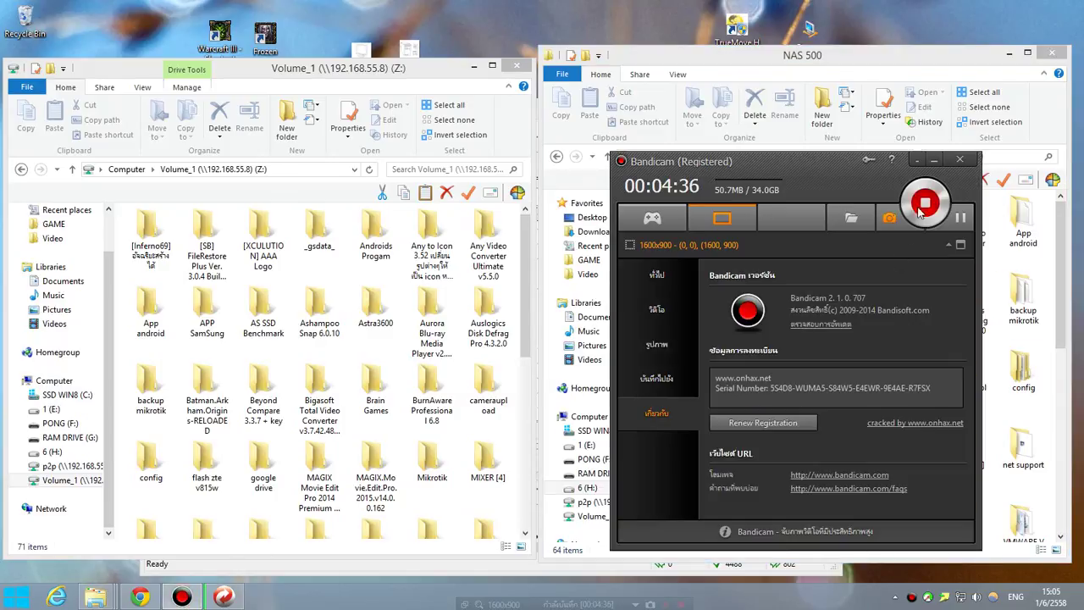